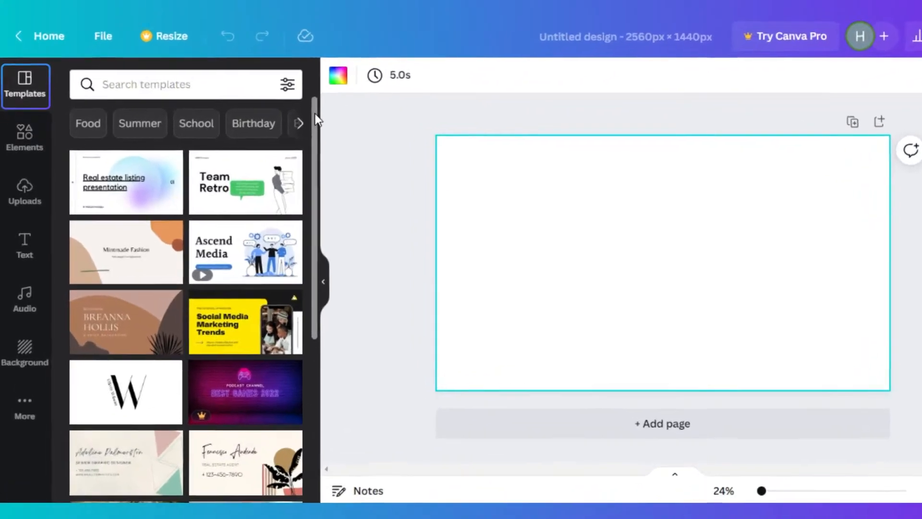
Step: Browse the template gallery for a suitable channel art design
{"action": "left_click_drag", "start_coordinate": [288, 128], "coordinate": [321, 232]}
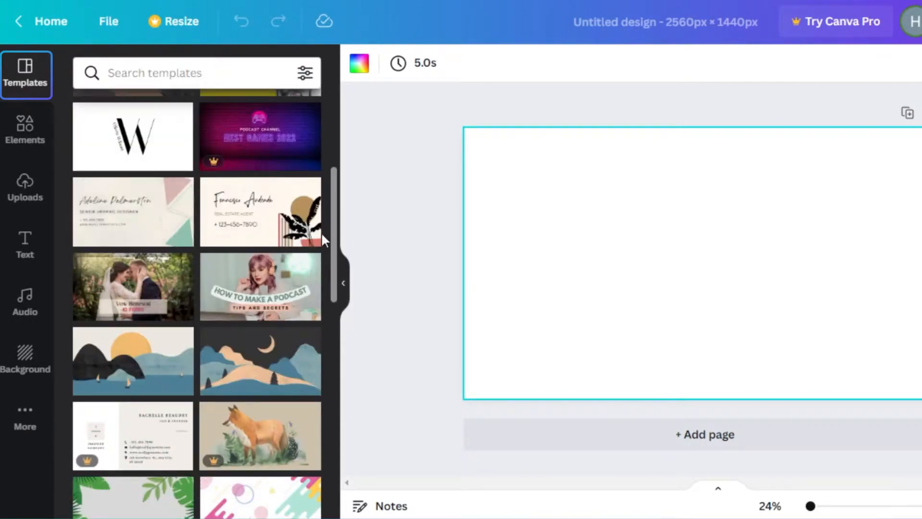
{"action": "left_click_drag", "start_coordinate": [336, 187], "coordinate": [330, 397]}
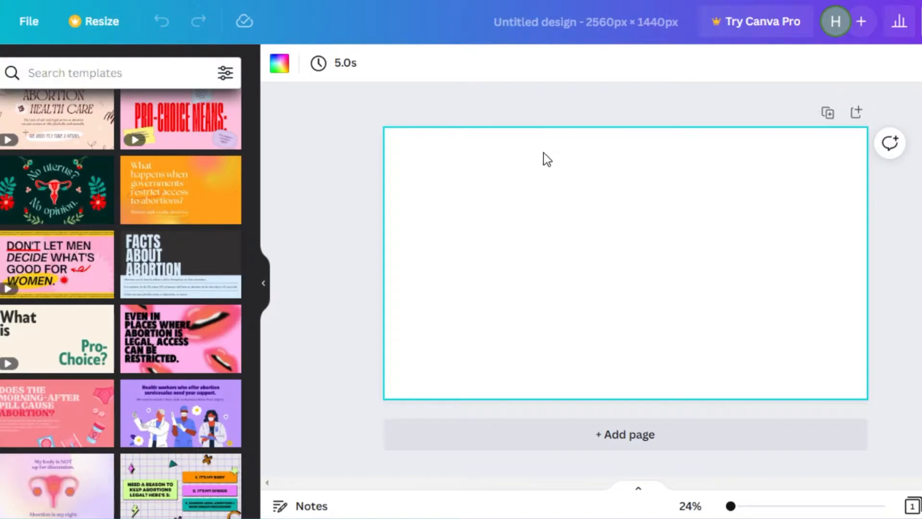
{"action": "left_click", "coordinate": [280, 64]}
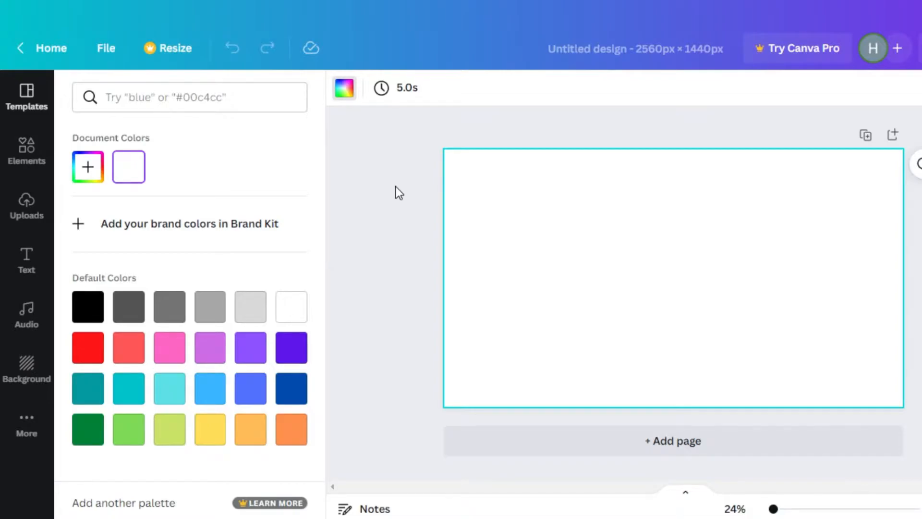
{"action": "left_click", "coordinate": [410, 142]}
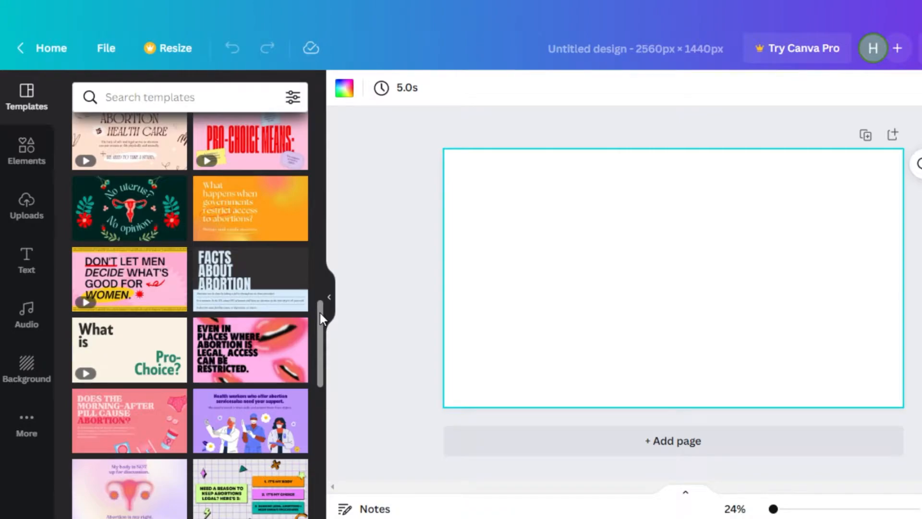
{"action": "scroll", "coordinate": [320, 346], "scroll_direction": "down", "scroll_amount": 5}
{"action": "left_click_drag", "start_coordinate": [318, 380], "coordinate": [318, 404]}
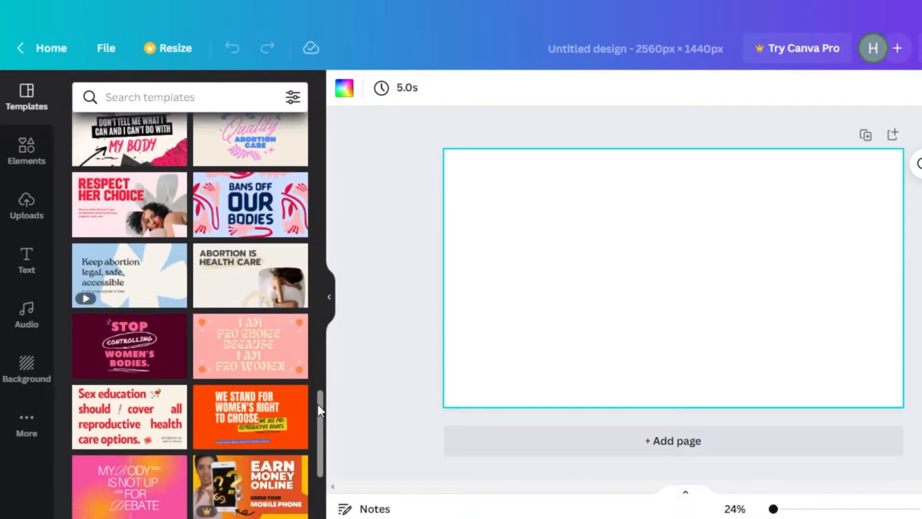
{"action": "left_click_drag", "start_coordinate": [321, 441], "coordinate": [318, 152]}
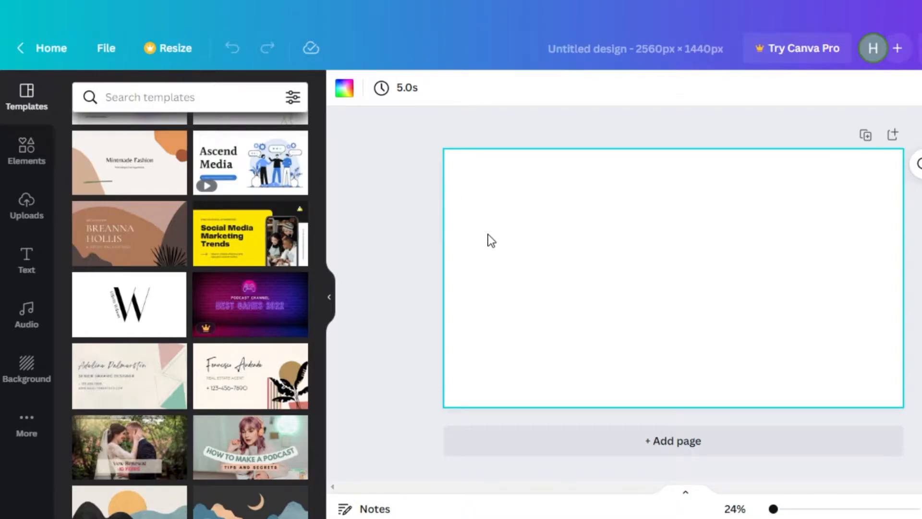
{"action": "left_click_drag", "start_coordinate": [323, 156], "coordinate": [319, 119]}
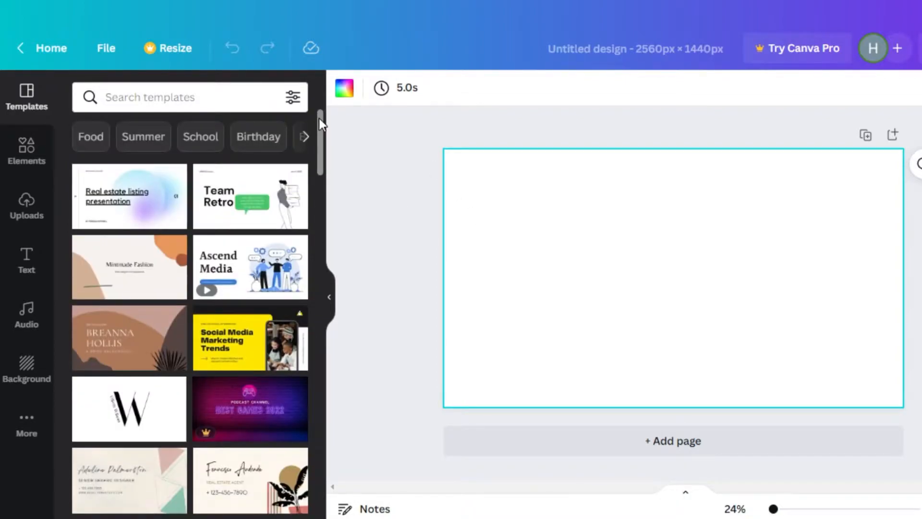
Step: Set the blank page's background colour to the default yellow
{"action": "left_click", "coordinate": [344, 90]}
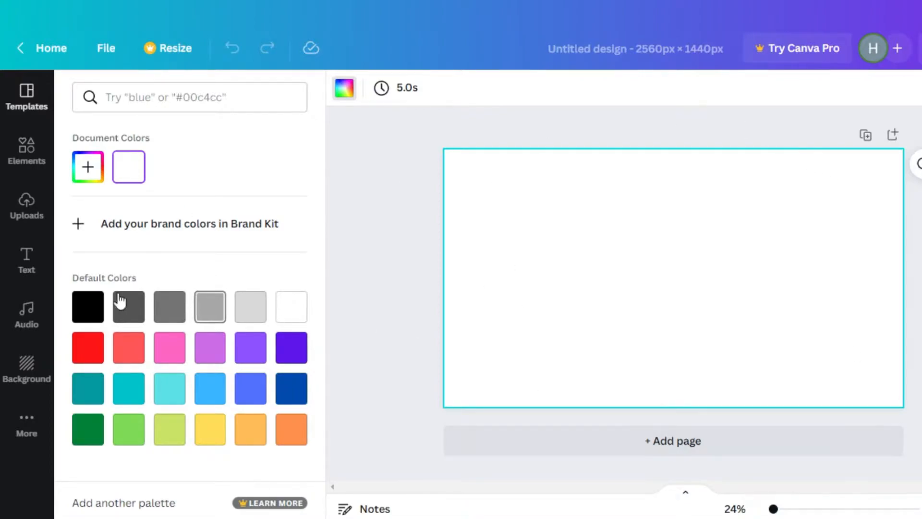
{"action": "left_click", "coordinate": [185, 398]}
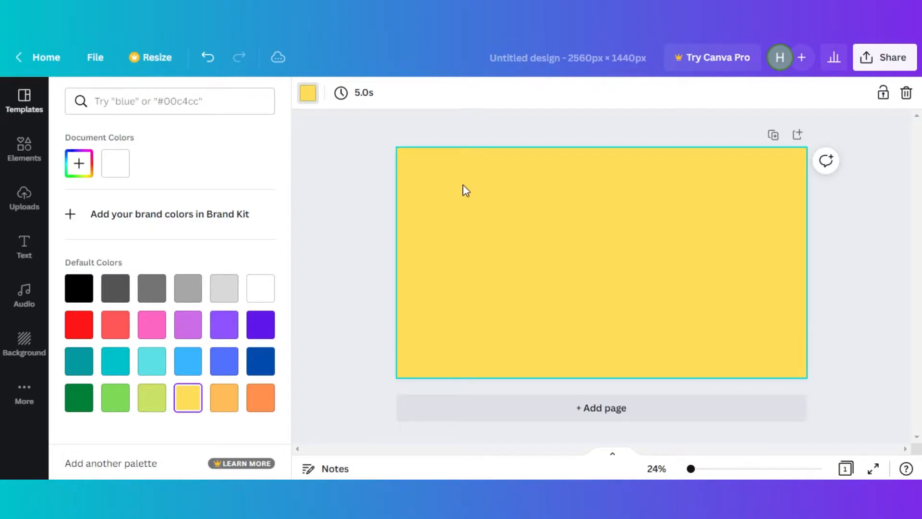
{"action": "left_click", "coordinate": [308, 95]}
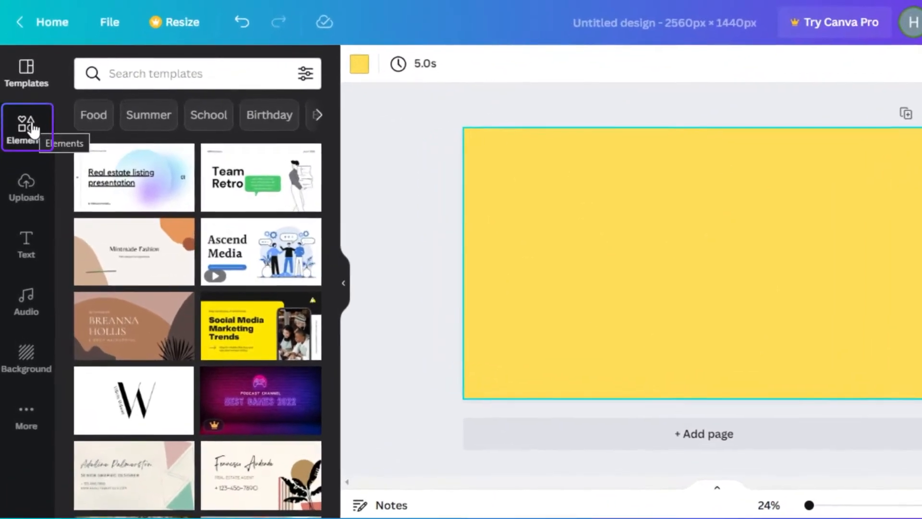
Step: Add a square from Lines & Shapes and stretch it into a thin full-width band across the page's lower part
{"action": "left_click", "coordinate": [26, 145]}
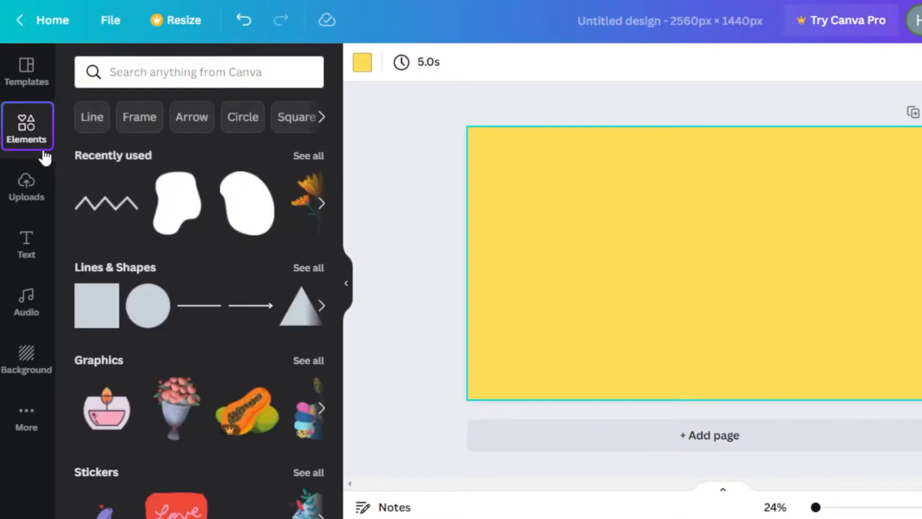
{"action": "left_click_drag", "start_coordinate": [341, 114], "coordinate": [341, 197]}
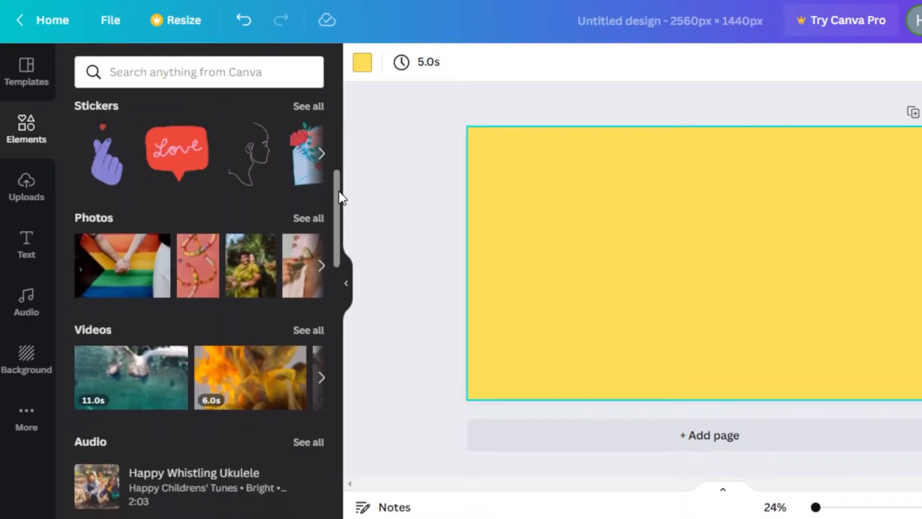
{"action": "scroll", "coordinate": [342, 197], "scroll_direction": "down", "scroll_amount": 1}
{"action": "left_click_drag", "start_coordinate": [337, 132], "coordinate": [345, 217]}
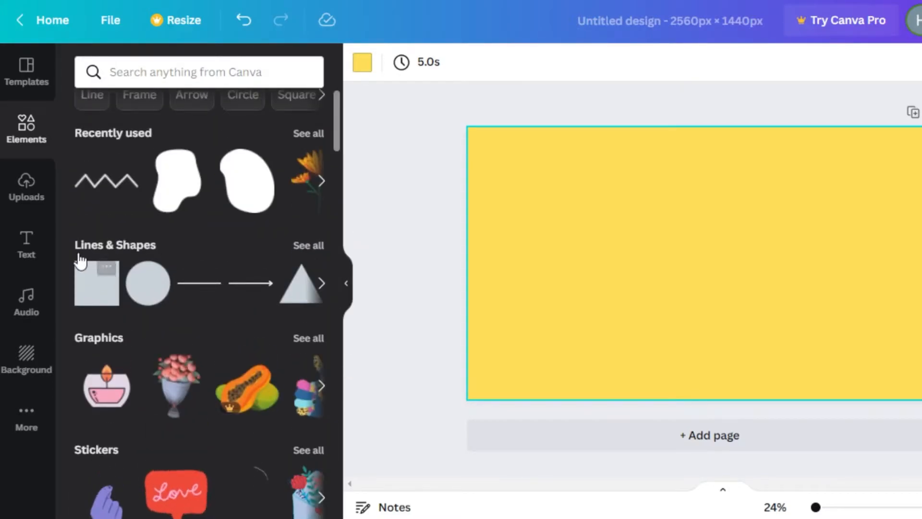
{"action": "left_click", "coordinate": [105, 274]}
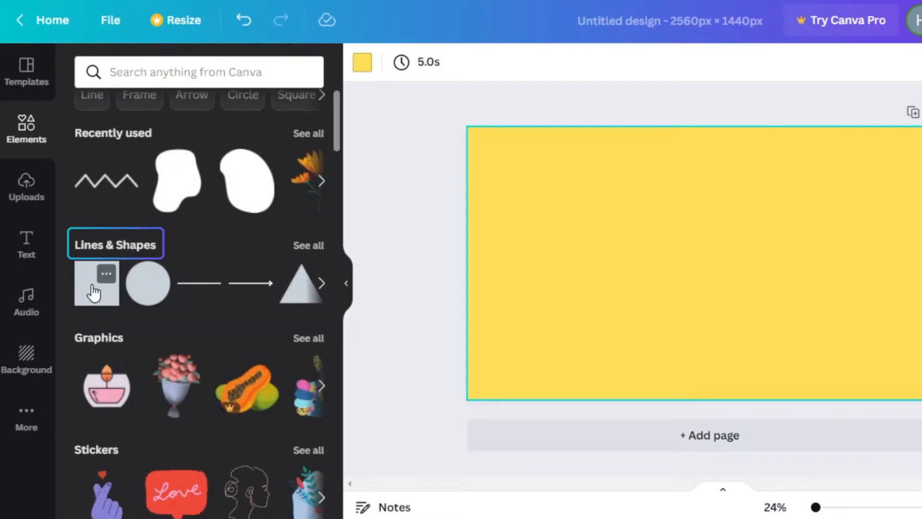
{"action": "left_click", "coordinate": [94, 292]}
{"action": "left_click_drag", "start_coordinate": [583, 261], "coordinate": [313, 265]}
{"action": "left_click_drag", "start_coordinate": [663, 278], "coordinate": [920, 278]}
{"action": "left_click_drag", "start_coordinate": [638, 222], "coordinate": [666, 299]}
{"action": "left_click_drag", "start_coordinate": [624, 239], "coordinate": [622, 358]}
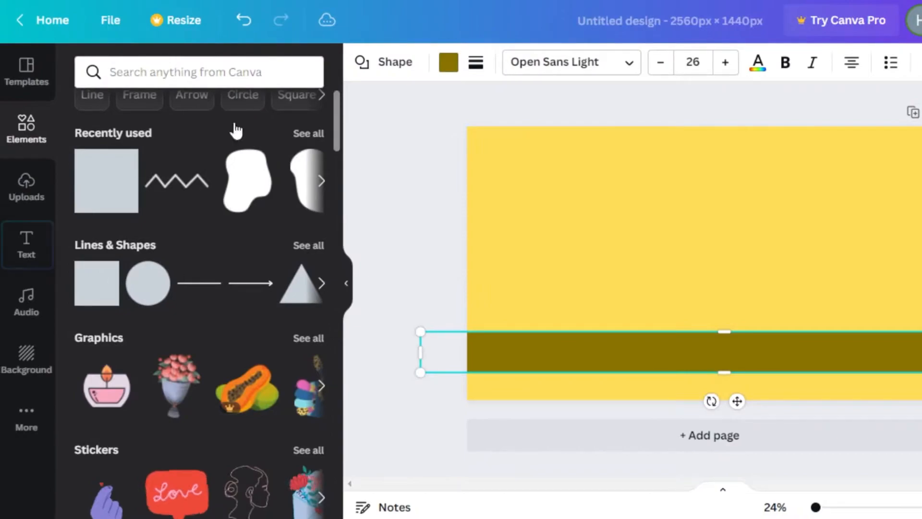
Step: Add a heading to the page, widen its text box, and enter the text THE TECH EXPERTS
{"action": "left_click", "coordinate": [27, 256]}
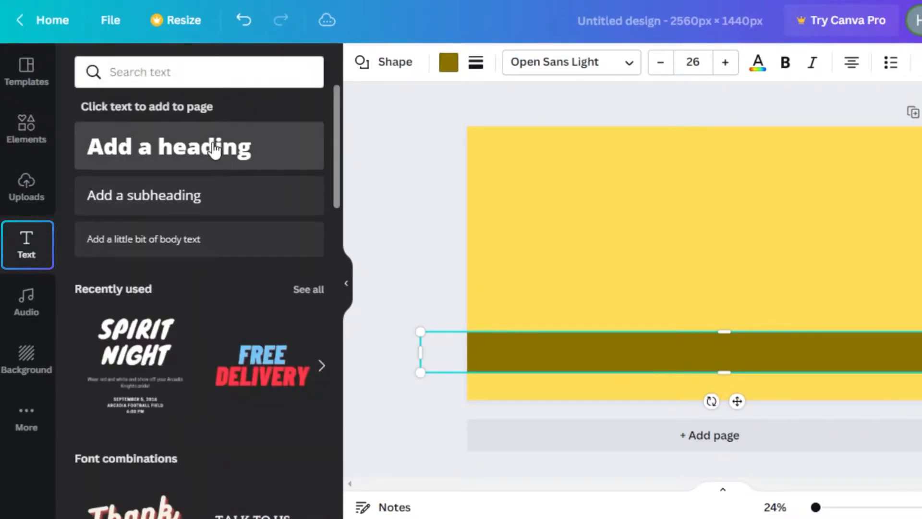
{"action": "left_click", "coordinate": [215, 151]}
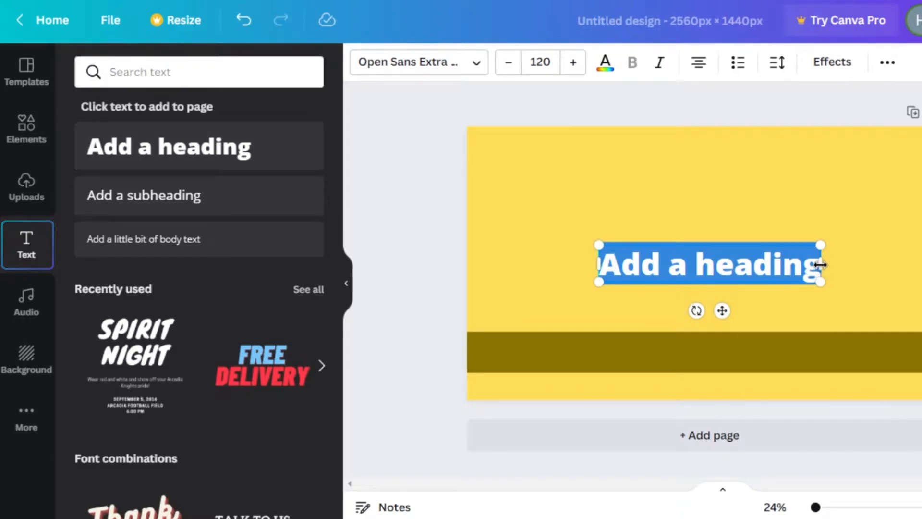
{"action": "left_click_drag", "start_coordinate": [820, 263], "coordinate": [920, 264]}
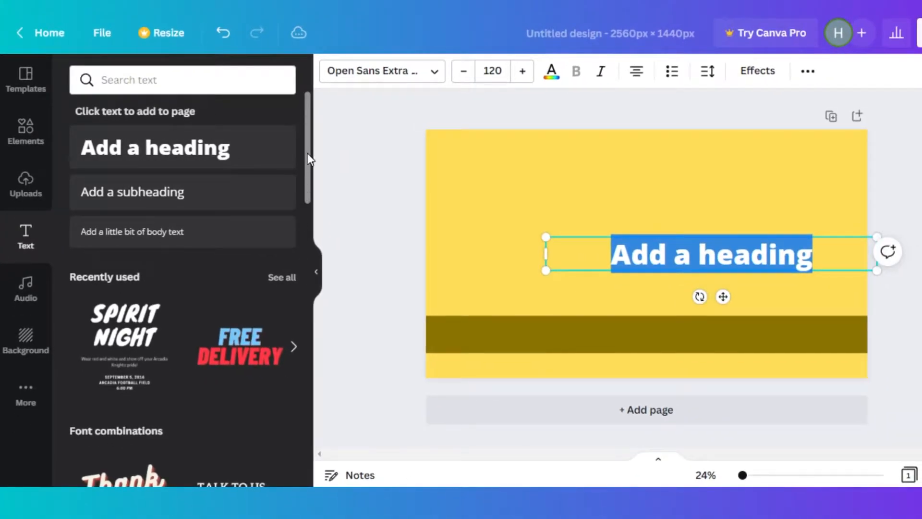
{"action": "left_click_drag", "start_coordinate": [308, 159], "coordinate": [311, 263]}
{"action": "scroll", "coordinate": [309, 218], "scroll_direction": "down", "scroll_amount": 3}
{"action": "scroll", "coordinate": [286, 188], "scroll_direction": "up", "scroll_amount": 10}
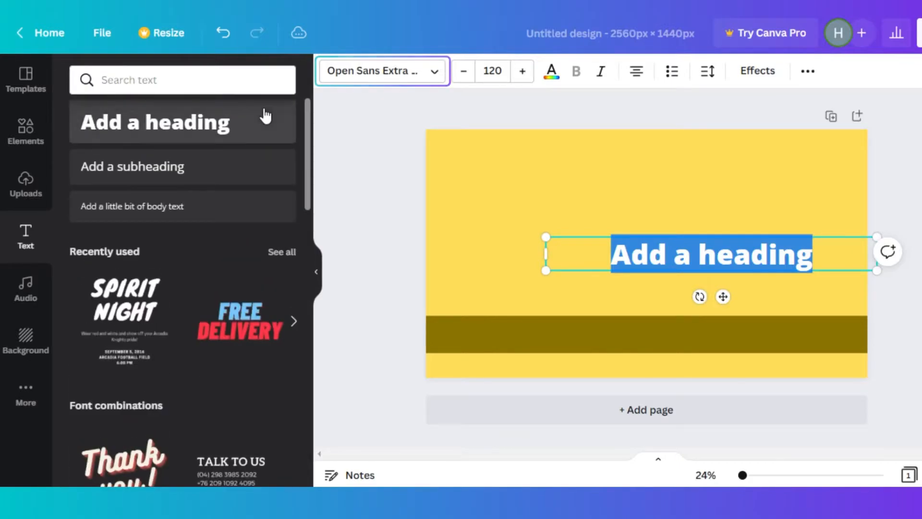
{"action": "left_click", "coordinate": [436, 72]}
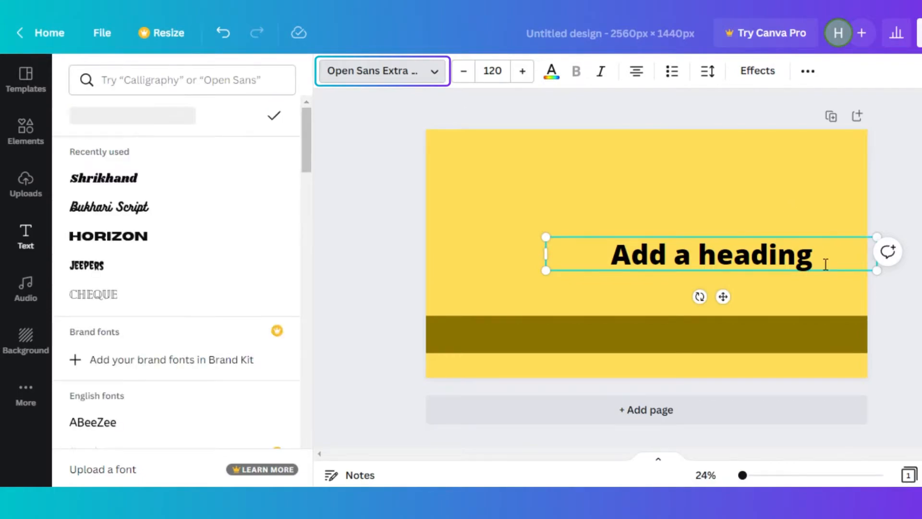
{"action": "type", "text": "THE TECH EXPER"}
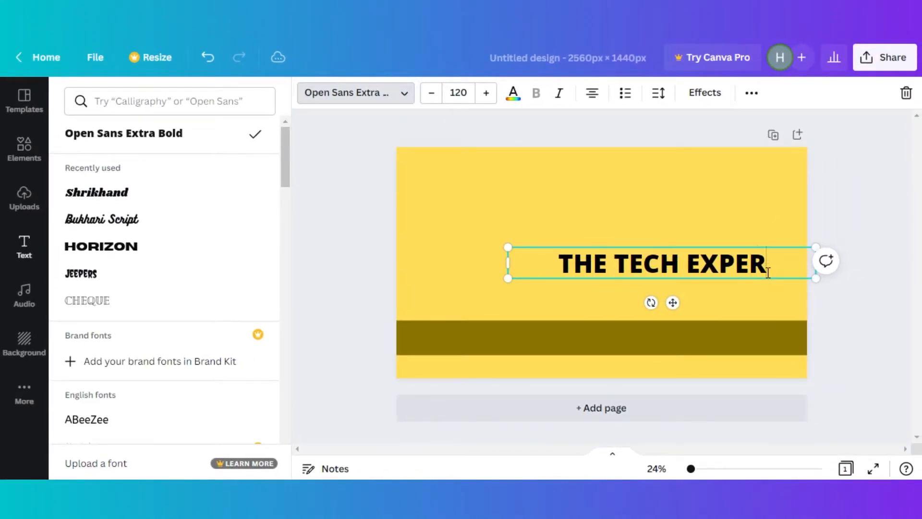
{"action": "type", "text": "TS"}
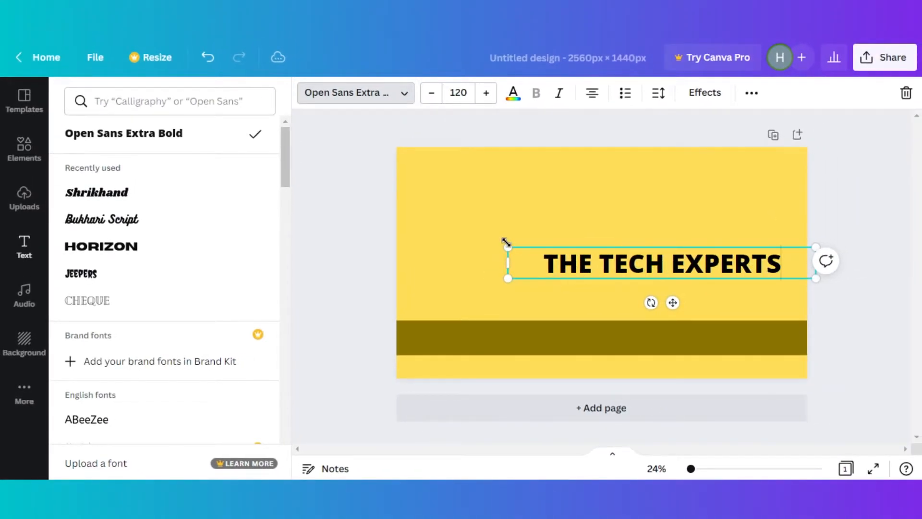
Step: Enlarge the heading to font size 172, place it higher on the page, and set its font to Shrikhand
{"action": "left_click_drag", "start_coordinate": [421, 222], "coordinate": [373, 218]}
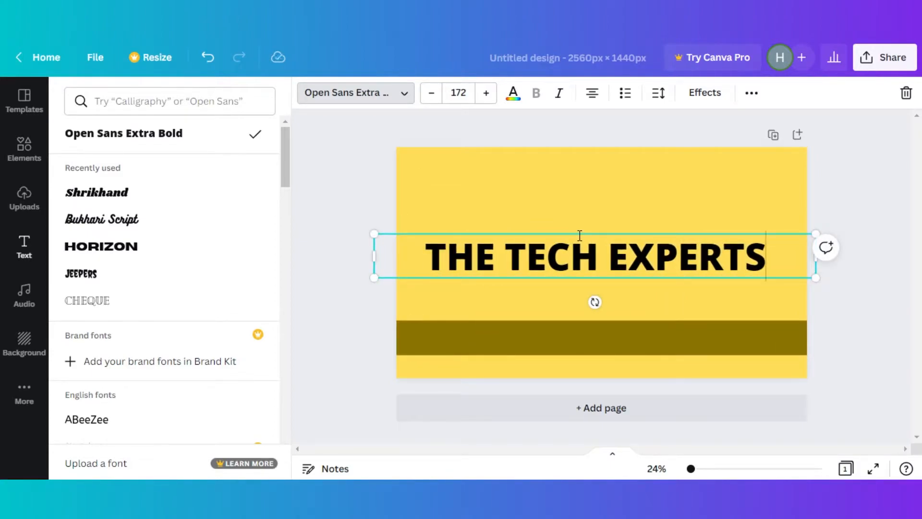
{"action": "left_click_drag", "start_coordinate": [580, 232], "coordinate": [587, 200]}
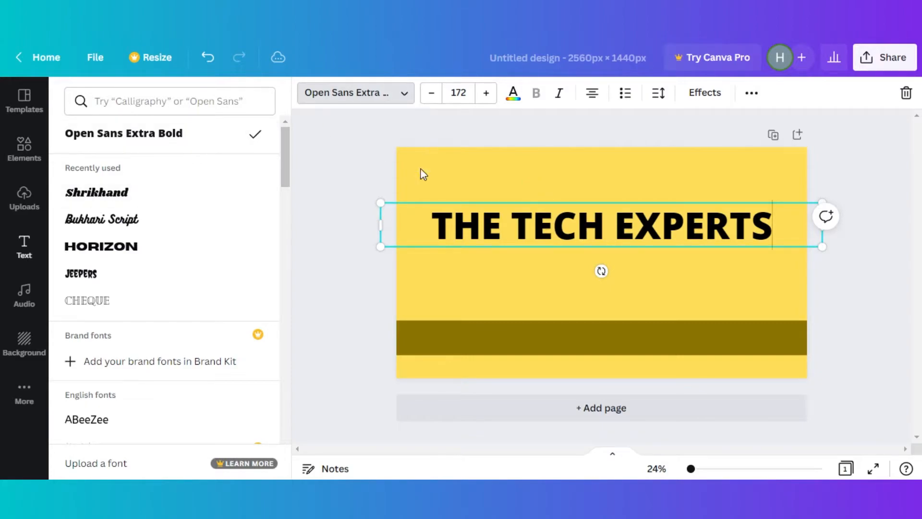
{"action": "left_click", "coordinate": [230, 194]}
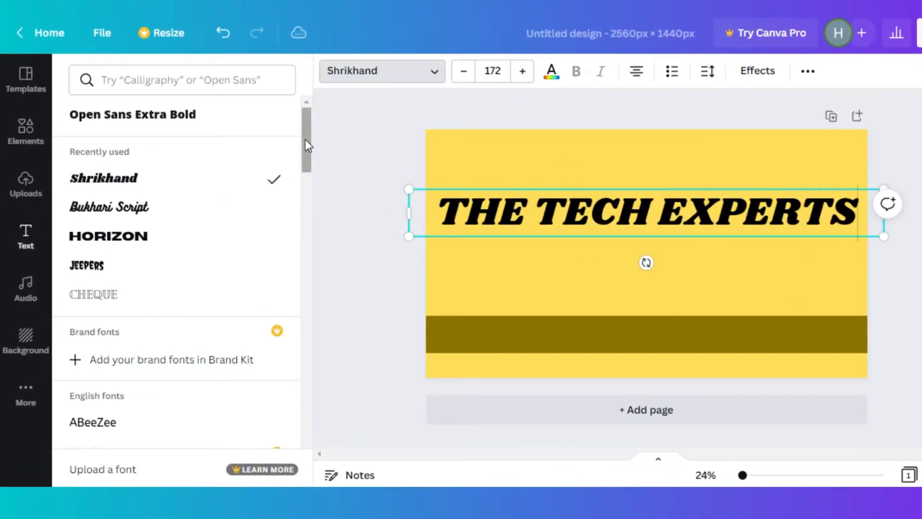
{"action": "mouse_move", "coordinate": [305, 140]}
{"action": "left_mouse_down"}
{"action": "mouse_move", "coordinate": [305, 158]}
{"action": "mouse_move", "coordinate": [304, 139]}
{"action": "left_mouse_up"}
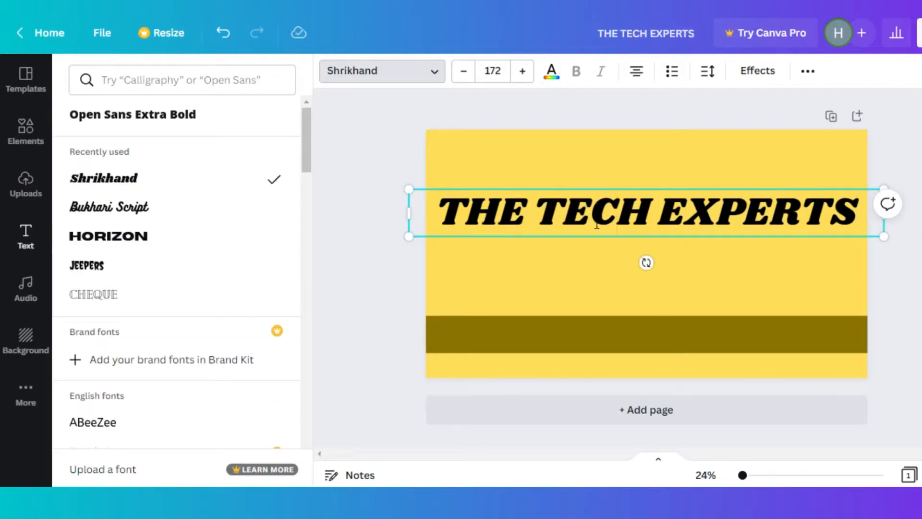
Step: Move the olive band up behind the heading and look at the heading's layering options
{"action": "left_click_drag", "start_coordinate": [593, 339], "coordinate": [594, 212]}
{"action": "left_click_drag", "start_coordinate": [659, 190], "coordinate": [660, 196]}
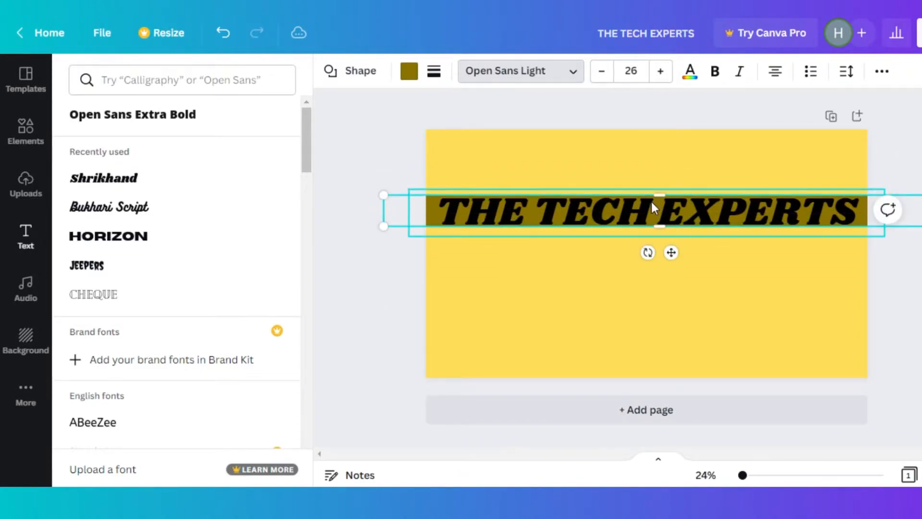
{"action": "right_click", "coordinate": [654, 208]}
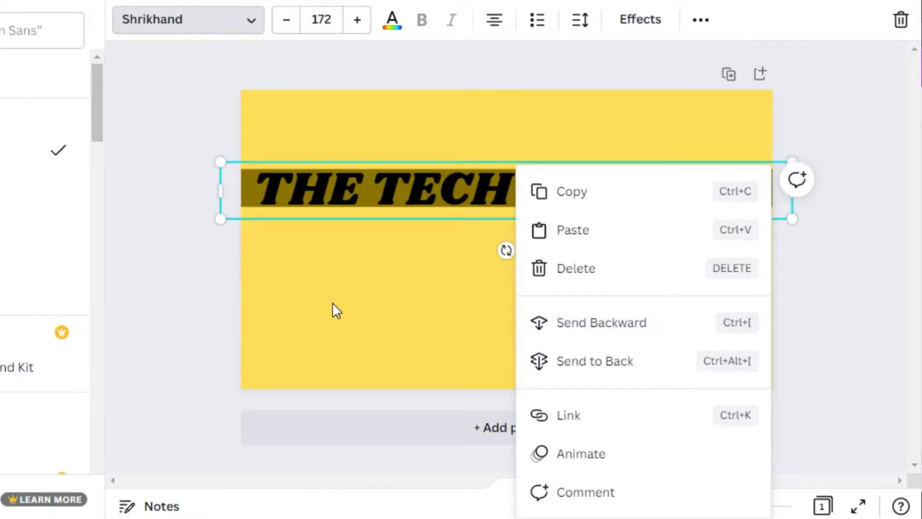
{"action": "left_click", "coordinate": [393, 222]}
Step: Move the heading below the olive band and stretch the band to more than twice its height
{"action": "left_click_drag", "start_coordinate": [404, 189], "coordinate": [412, 265]}
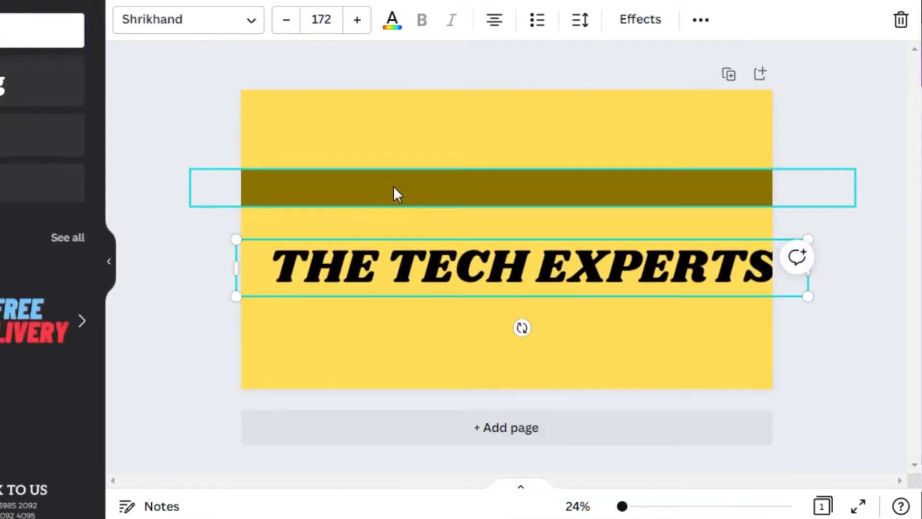
{"action": "left_click", "coordinate": [394, 188]}
{"action": "left_click_drag", "start_coordinate": [446, 164], "coordinate": [445, 115]}
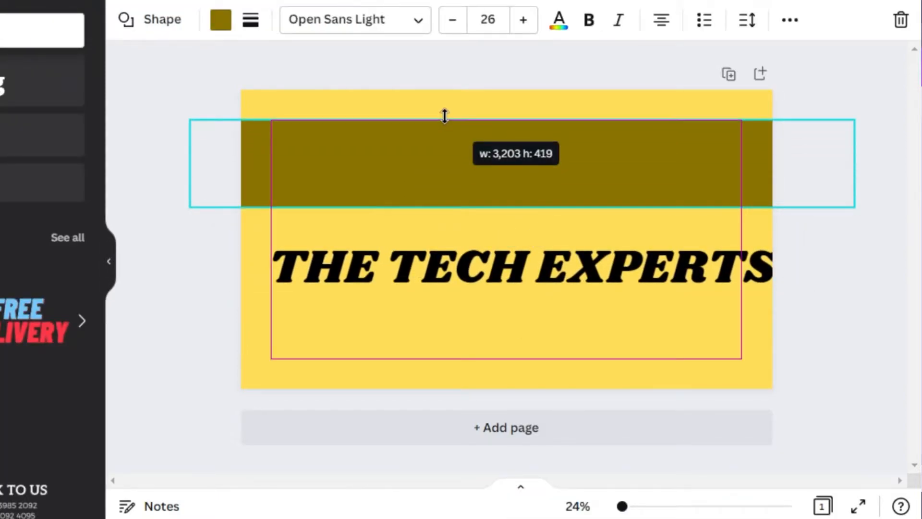
{"action": "left_click_drag", "start_coordinate": [485, 216], "coordinate": [485, 223]}
Step: Place the heading on the band, trim the band's height slightly, and centre both vertically on the page
{"action": "left_click_drag", "start_coordinate": [513, 290], "coordinate": [500, 193]}
{"action": "left_click", "coordinate": [600, 303]}
{"action": "left_click", "coordinate": [520, 122]}
{"action": "left_click_drag", "start_coordinate": [520, 122], "coordinate": [520, 134]}
{"action": "left_click_drag", "start_coordinate": [580, 221], "coordinate": [579, 211]}
{"action": "left_click_drag", "start_coordinate": [568, 174], "coordinate": [578, 242]}
Step: Change the band's fill colour to the default dark grey
{"action": "left_click", "coordinate": [234, 26]}
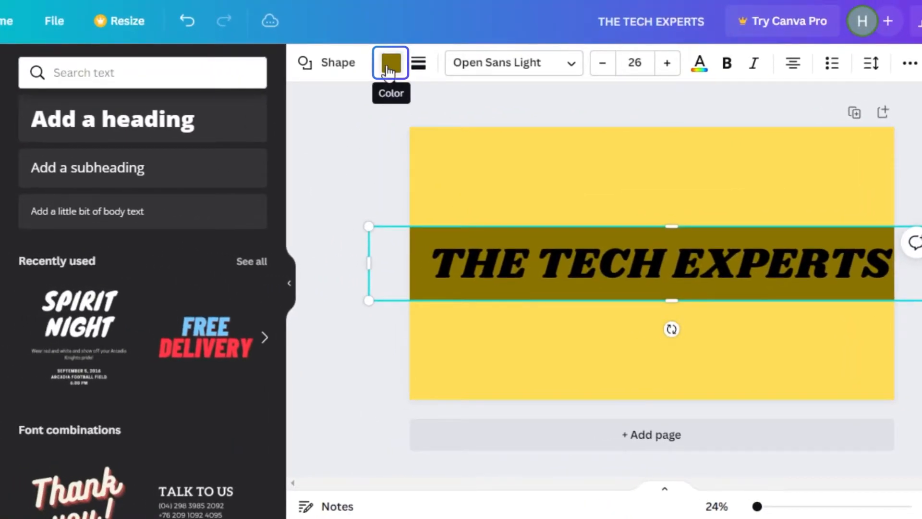
{"action": "left_click", "coordinate": [389, 62]}
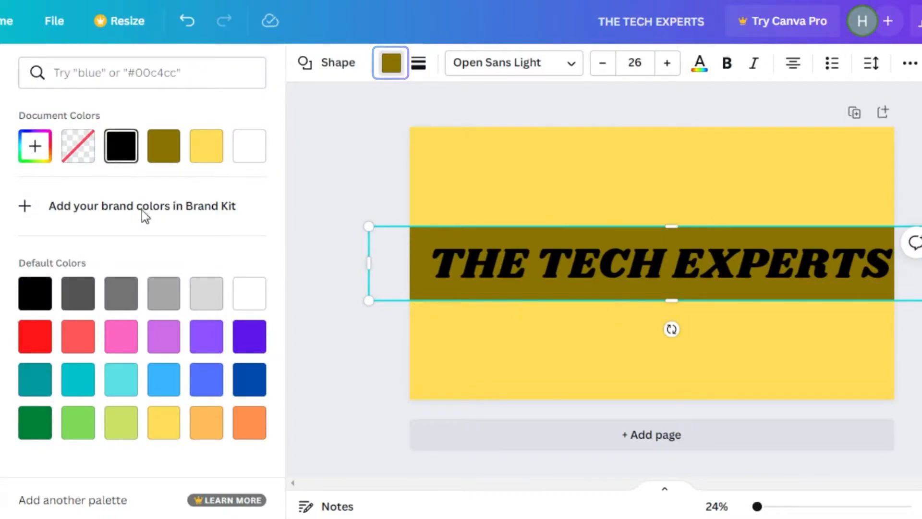
{"action": "left_click", "coordinate": [31, 160]}
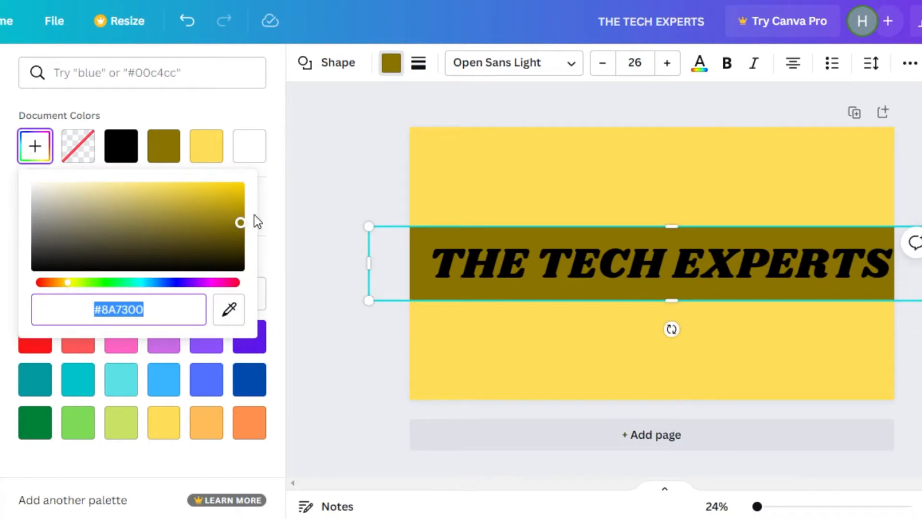
{"action": "left_click", "coordinate": [541, 237]}
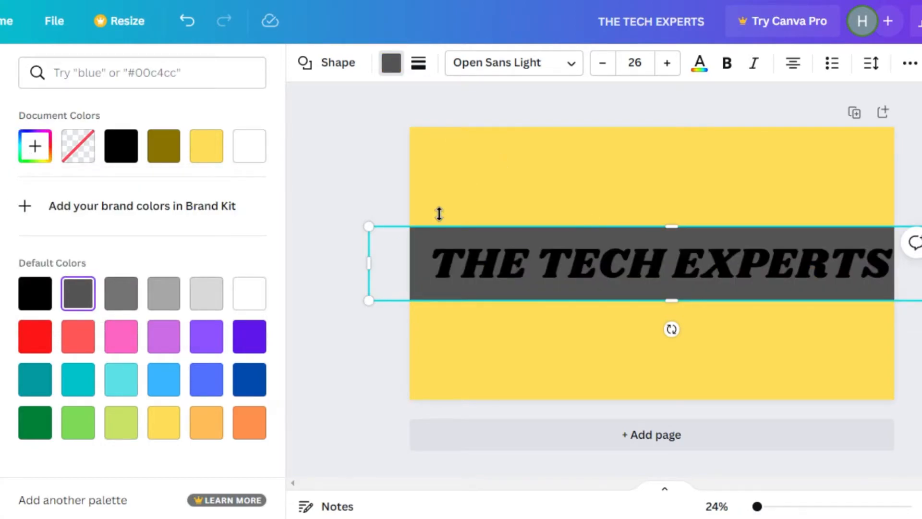
{"action": "left_click", "coordinate": [669, 233]}
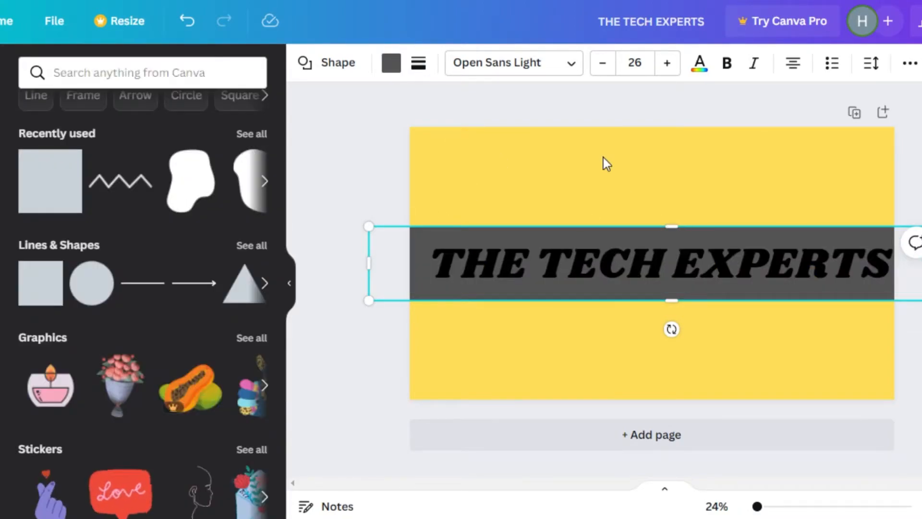
Step: Move the band and heading lower on the page, and add a circular photo frame from the frames collection
{"action": "left_click_drag", "start_coordinate": [615, 266], "coordinate": [606, 303]}
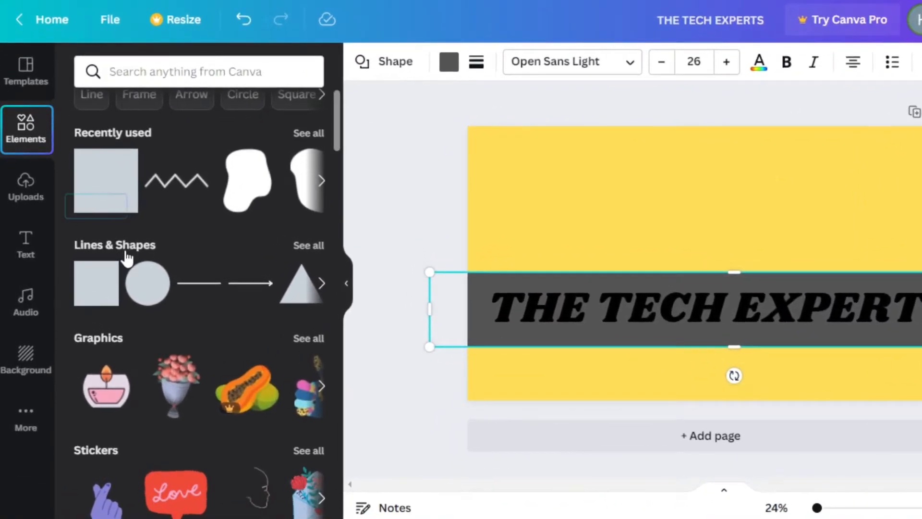
{"action": "key", "text": "Escape"}
{"action": "scroll", "coordinate": [96, 240], "scroll_direction": "down", "scroll_amount": 10}
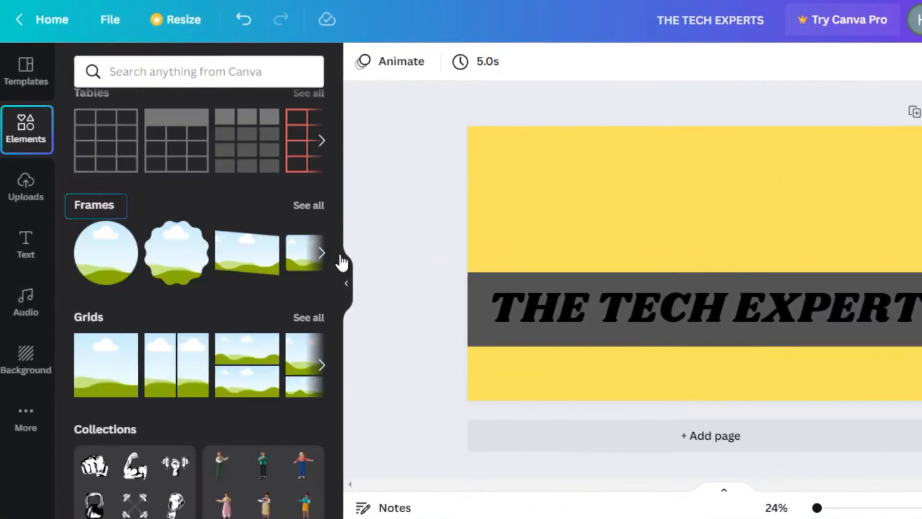
{"action": "left_click", "coordinate": [96, 260]}
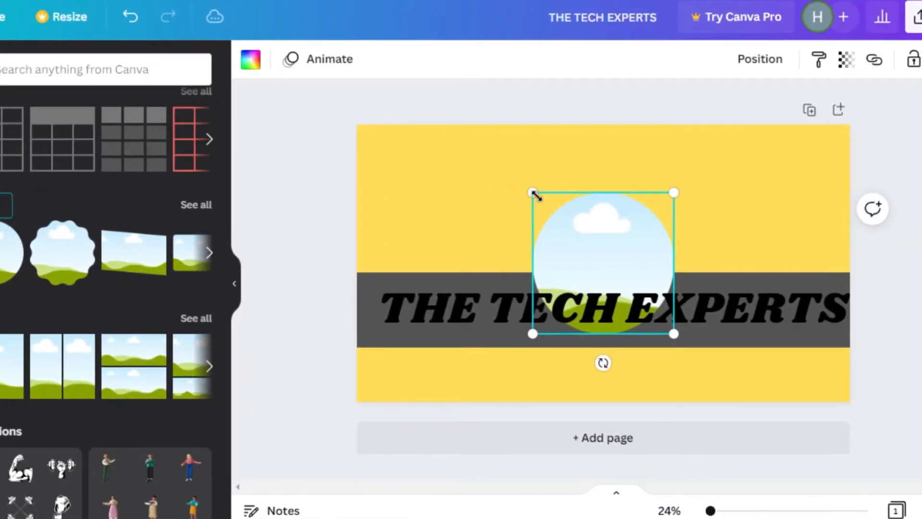
Step: Enlarge the circular frame slightly and place it above the heading, left of the page's centre
{"action": "left_click_drag", "start_coordinate": [535, 194], "coordinate": [505, 165]}
{"action": "left_click_drag", "start_coordinate": [593, 233], "coordinate": [540, 188]}
{"action": "left_click_drag", "start_coordinate": [450, 123], "coordinate": [464, 139]}
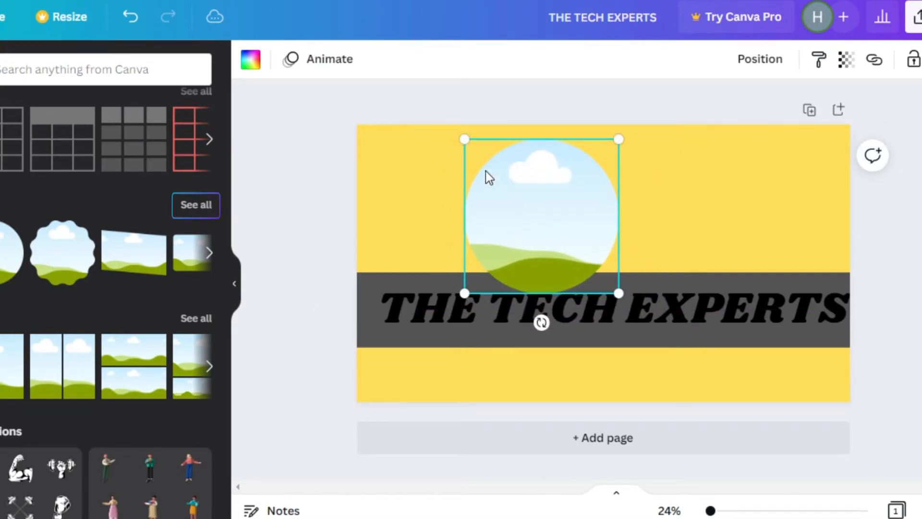
{"action": "left_click", "coordinate": [197, 206]}
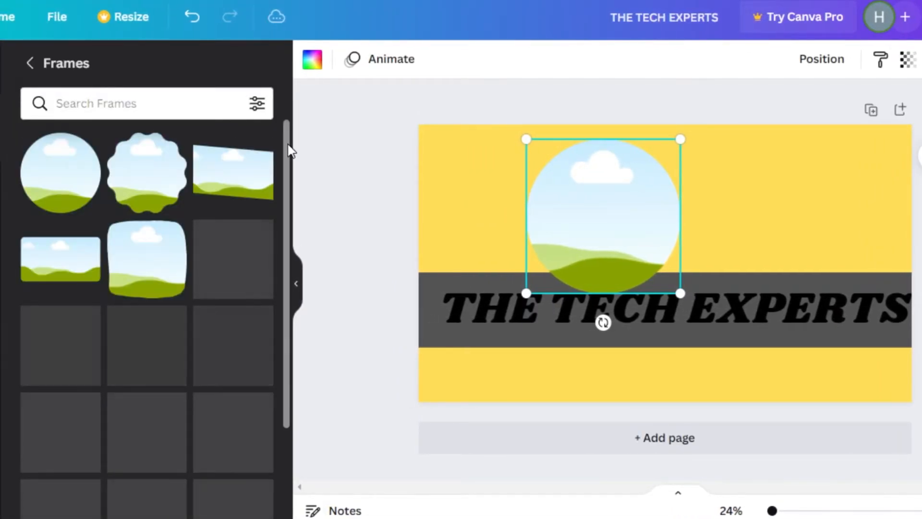
{"action": "scroll", "coordinate": [286, 154], "scroll_direction": "down", "scroll_amount": 1}
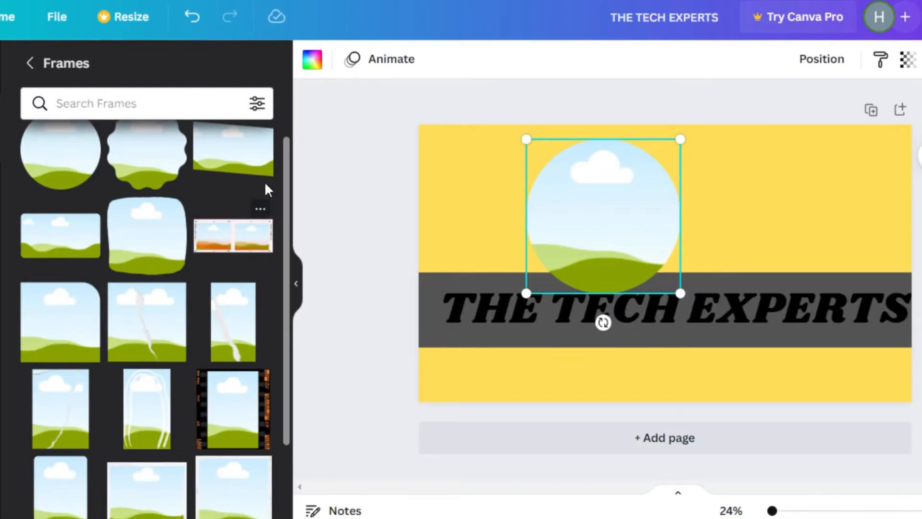
{"action": "left_click_drag", "start_coordinate": [288, 154], "coordinate": [288, 364]}
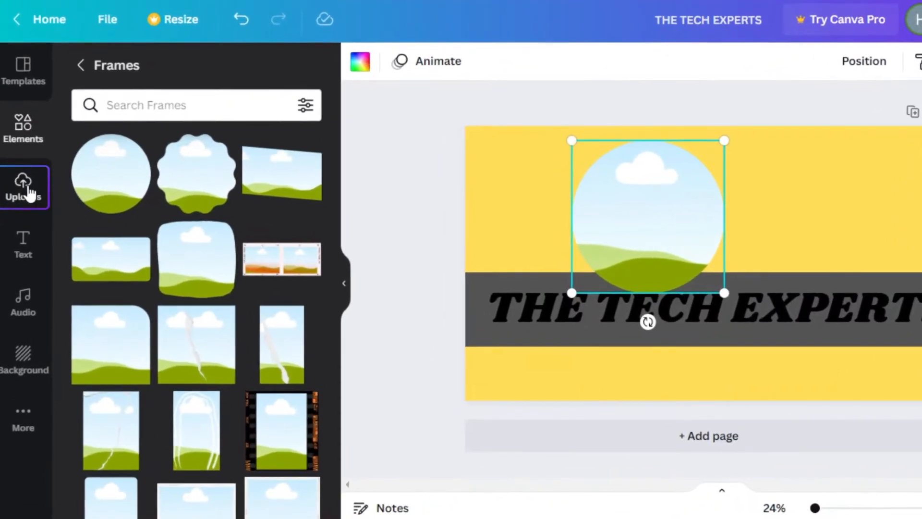
Step: Upload the PNG image THE TECH EXPERTS from the computer
{"action": "left_click", "coordinate": [28, 199]}
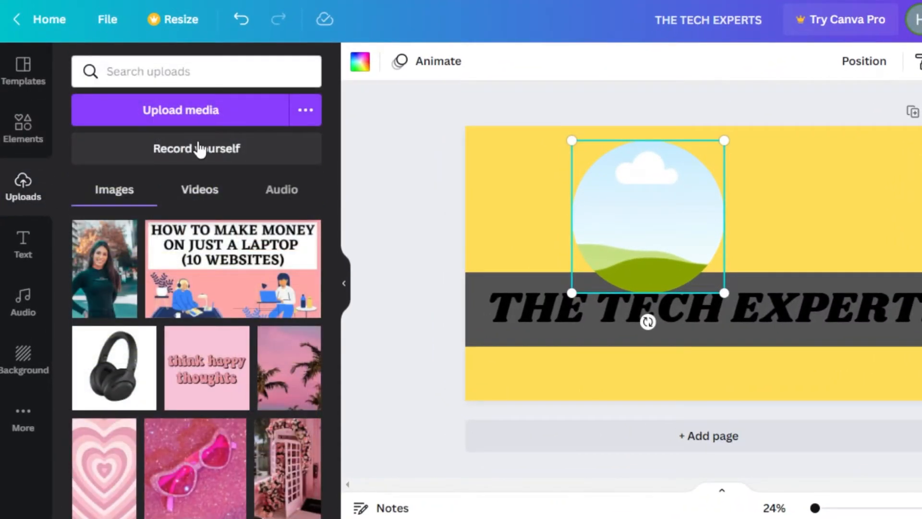
{"action": "left_click", "coordinate": [200, 97]}
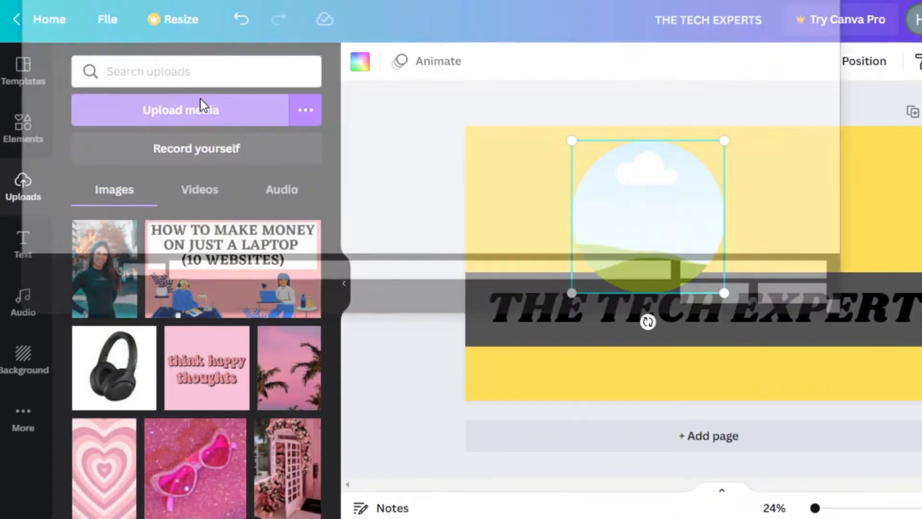
{"action": "left_click", "coordinate": [252, 80]}
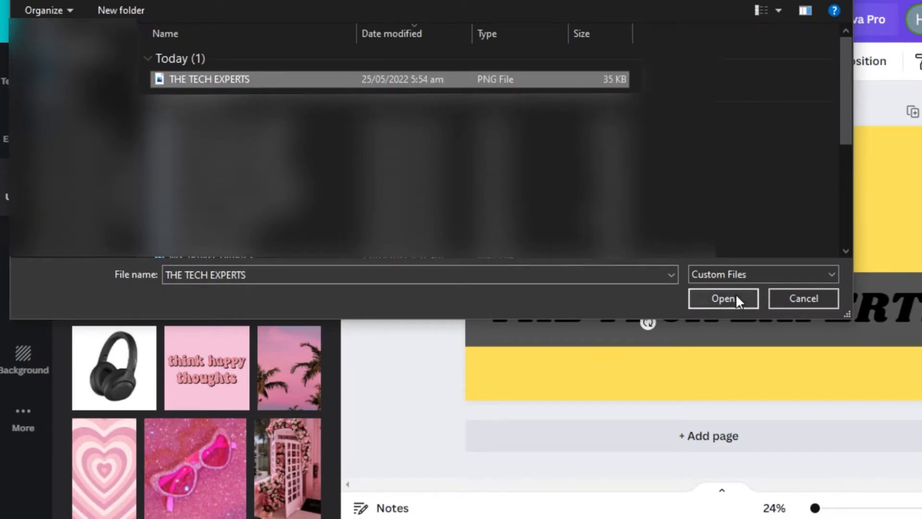
{"action": "left_click", "coordinate": [709, 299]}
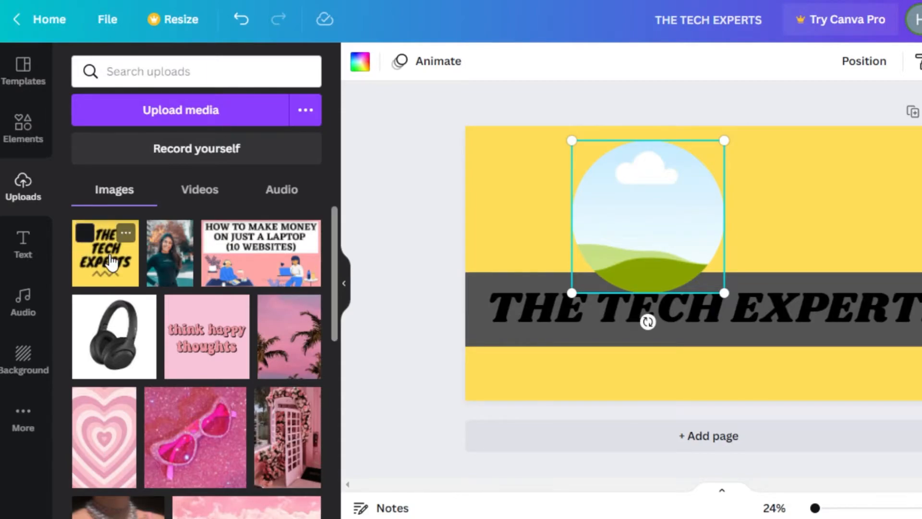
Step: Add the uploaded THE TECH EXPERTS logo to the page and fit it into the circular frame
{"action": "left_click", "coordinate": [96, 250]}
{"action": "left_click_drag", "start_coordinate": [732, 262], "coordinate": [809, 194]}
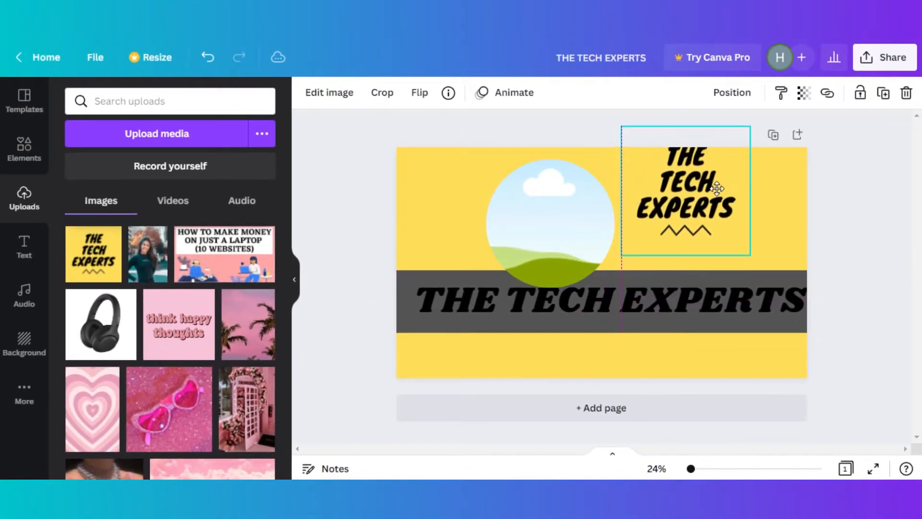
{"action": "left_click_drag", "start_coordinate": [687, 204], "coordinate": [588, 225]}
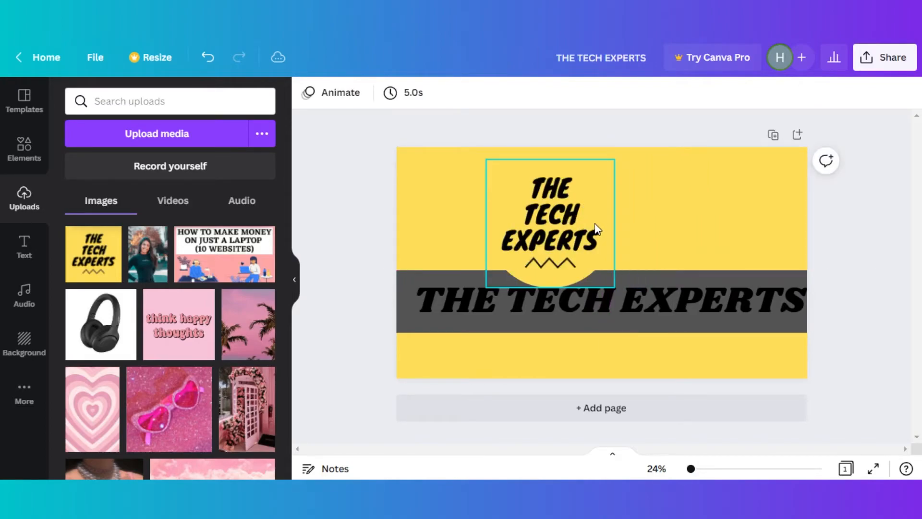
Step: Shrink the framed logo and place it above the band in the page's upper-left corner
{"action": "left_click", "coordinate": [546, 204]}
{"action": "left_click_drag", "start_coordinate": [488, 159], "coordinate": [514, 192]}
{"action": "left_click_drag", "start_coordinate": [566, 253], "coordinate": [461, 227]}
{"action": "left_click", "coordinate": [519, 216]}
{"action": "left_click", "coordinate": [475, 206]}
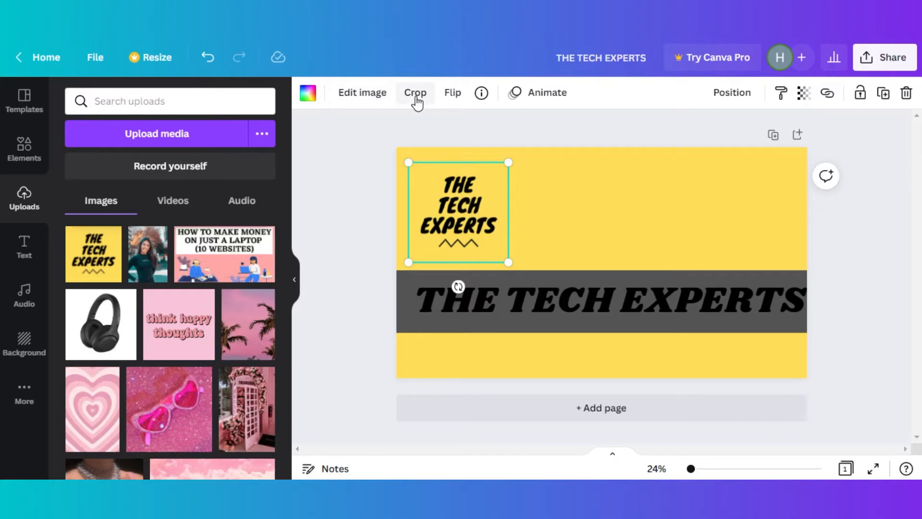
Step: Lighten the page background to a custom pale yellow, about #FFE681
{"action": "left_click", "coordinate": [570, 167]}
{"action": "left_click", "coordinate": [309, 95]}
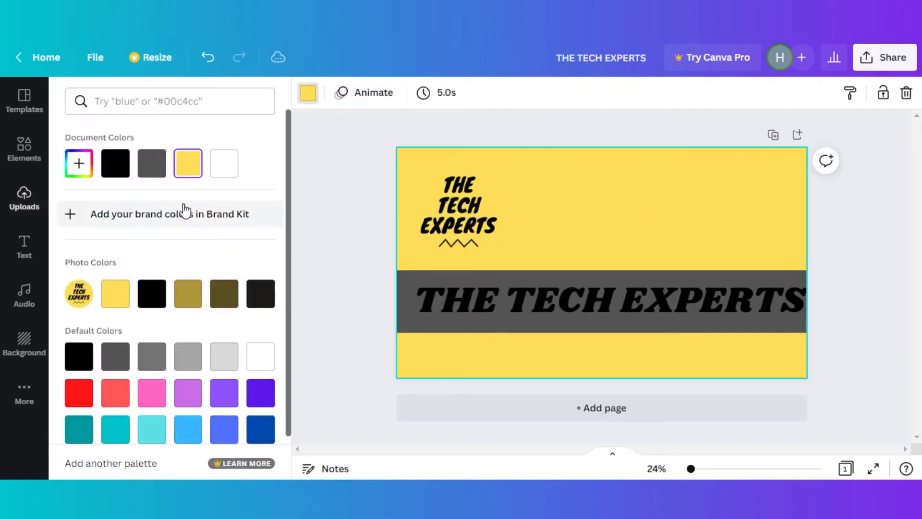
{"action": "left_click", "coordinate": [68, 164]}
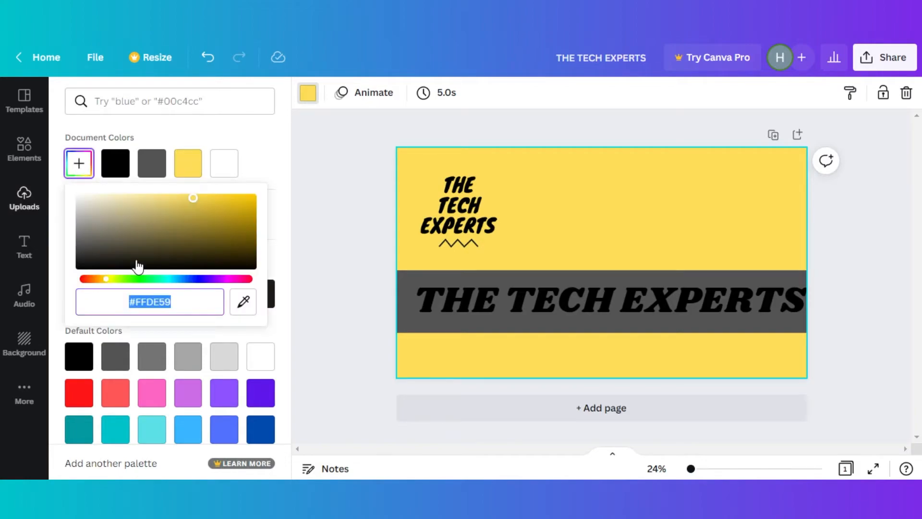
{"action": "left_click_drag", "start_coordinate": [191, 198], "coordinate": [165, 197]}
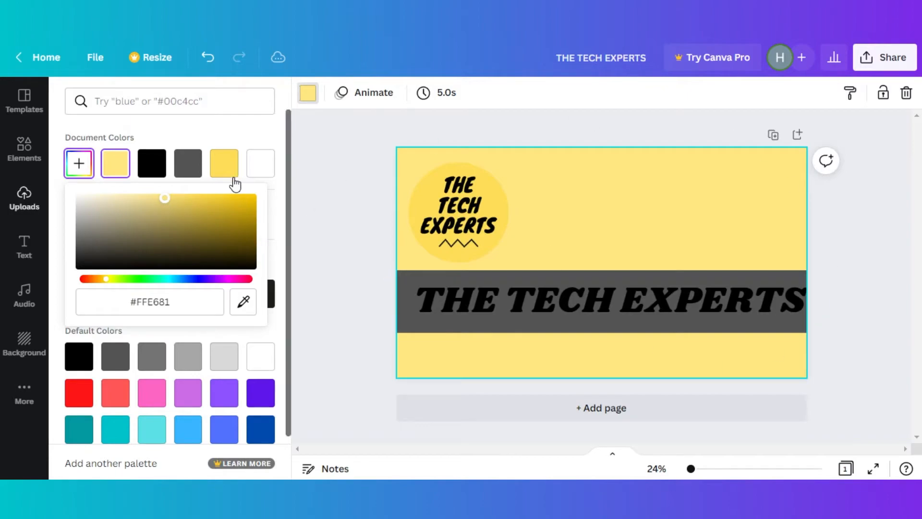
{"action": "left_click_drag", "start_coordinate": [153, 198], "coordinate": [166, 198]}
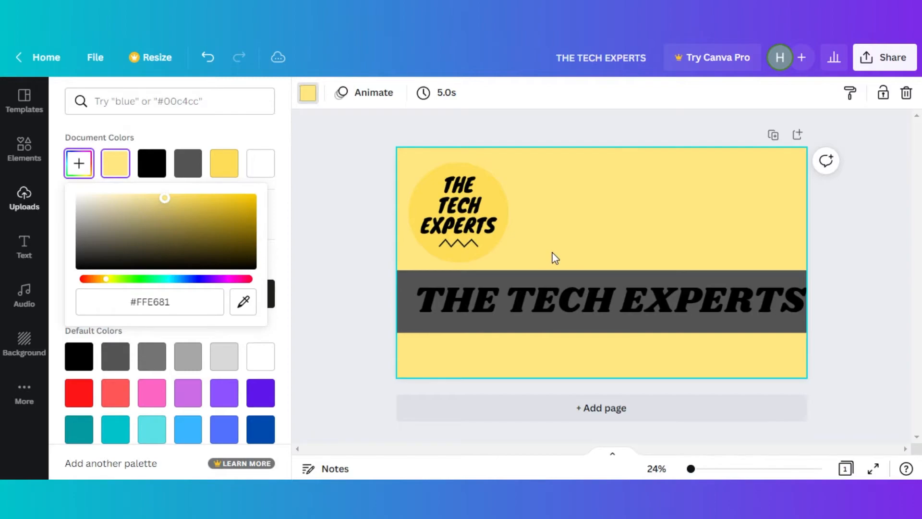
{"action": "mouse_move", "coordinate": [158, 198]}
{"action": "left_mouse_down"}
{"action": "mouse_move", "coordinate": [139, 176]}
{"action": "mouse_move", "coordinate": [173, 191]}
{"action": "left_mouse_up"}
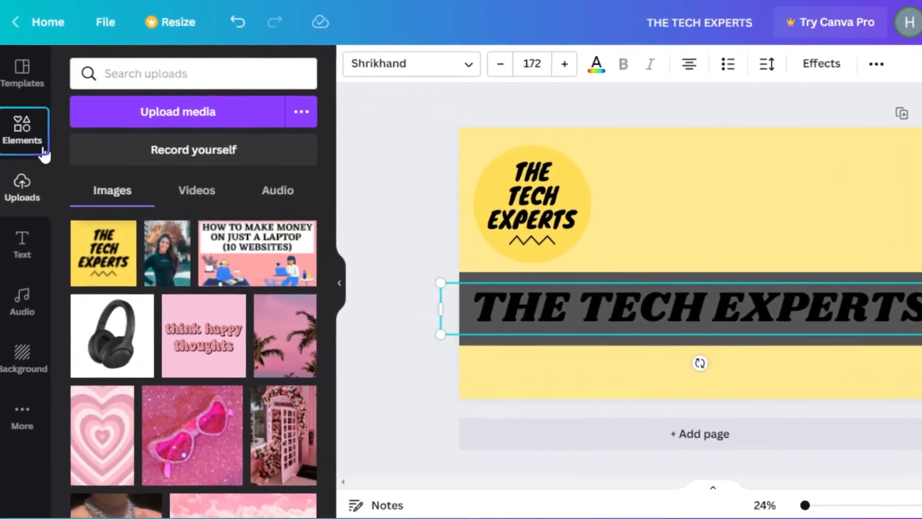
Step: Browse the elements library for graphics to decorate the banner
{"action": "left_click", "coordinate": [41, 165]}
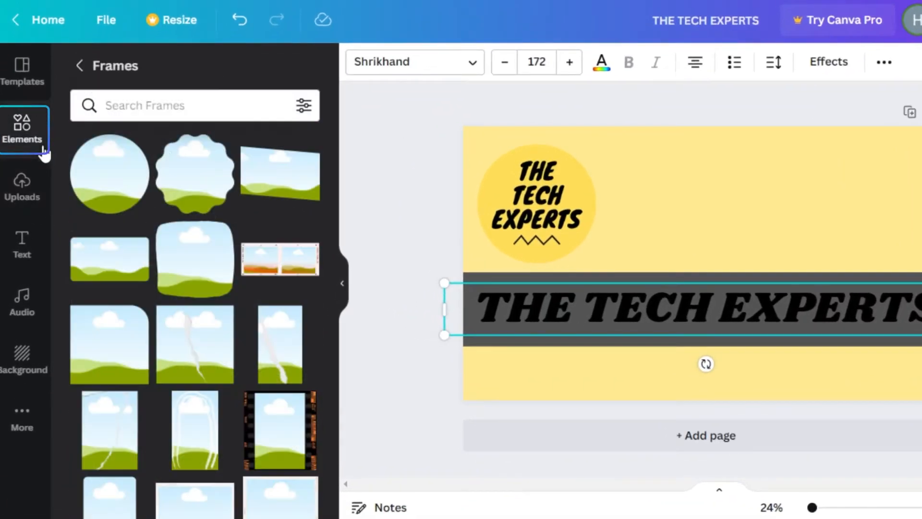
{"action": "left_click", "coordinate": [78, 65]}
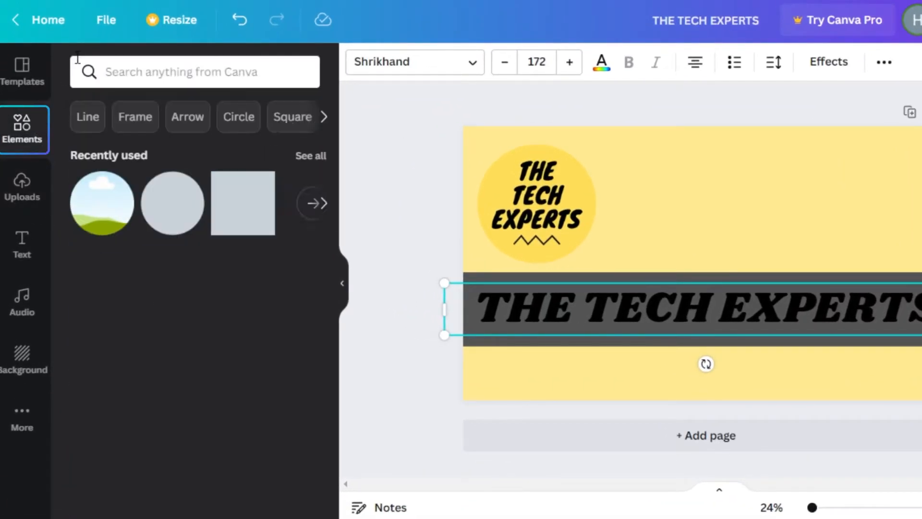
{"action": "left_click_drag", "start_coordinate": [335, 113], "coordinate": [346, 175]}
{"action": "mouse_move", "coordinate": [339, 443]}
{"action": "left_mouse_down"}
{"action": "mouse_move", "coordinate": [335, 358]}
{"action": "mouse_move", "coordinate": [340, 425]}
{"action": "left_mouse_up"}
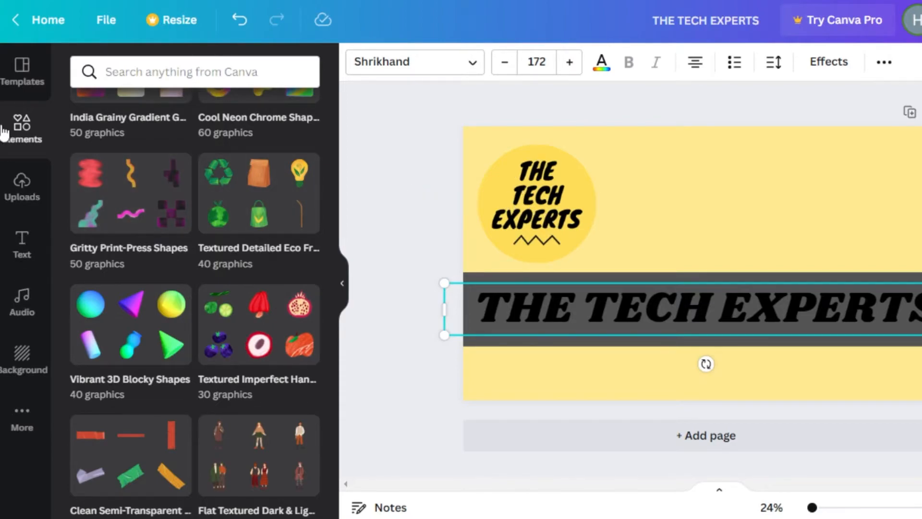
{"action": "left_click", "coordinate": [180, 72]}
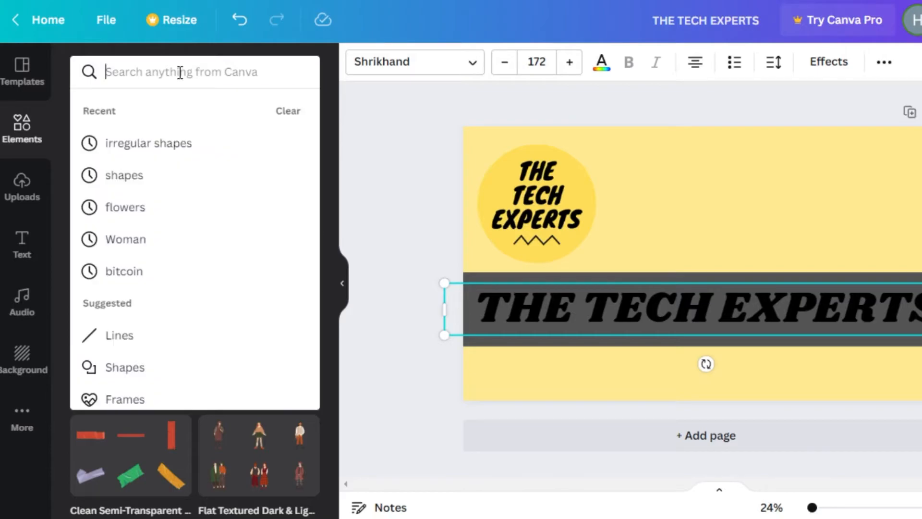
{"action": "left_click", "coordinate": [416, 147]}
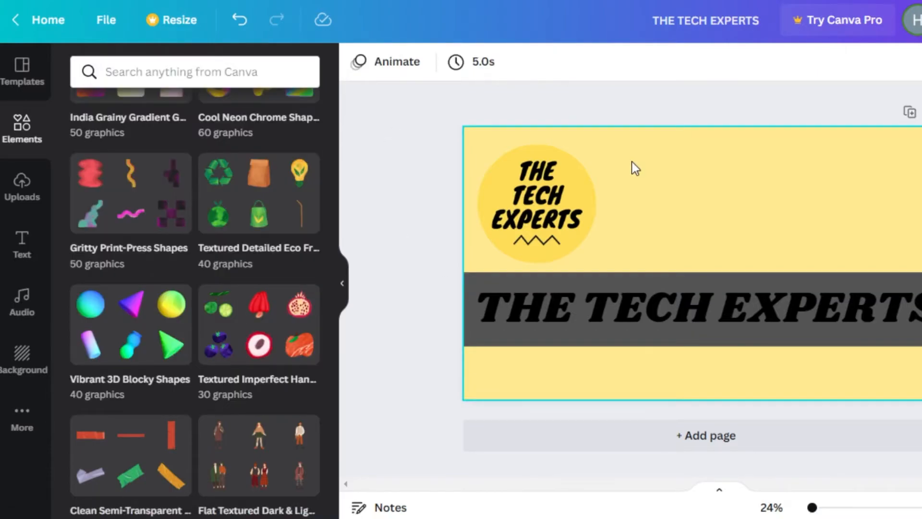
{"action": "key", "text": "ctrl+z"}
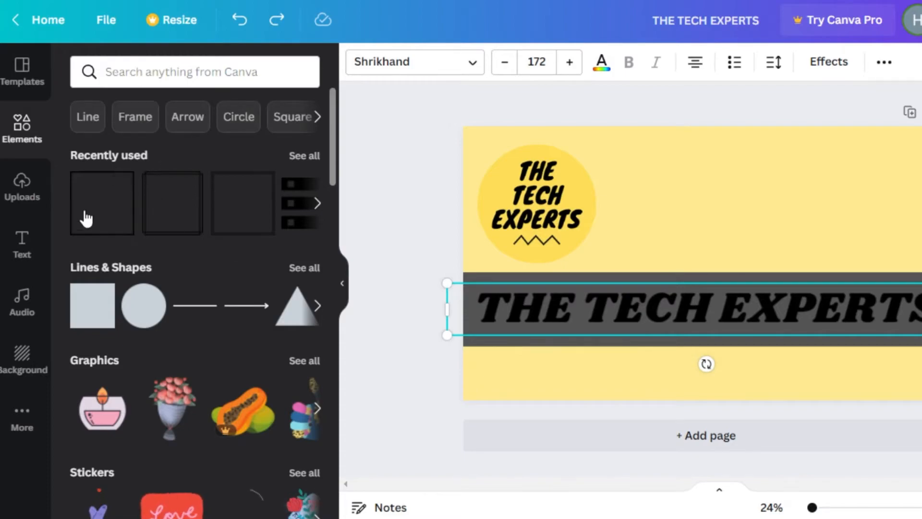
Step: Add a single-line and a double-line black square outline, and move both up off the heading
{"action": "left_click", "coordinate": [102, 208]}
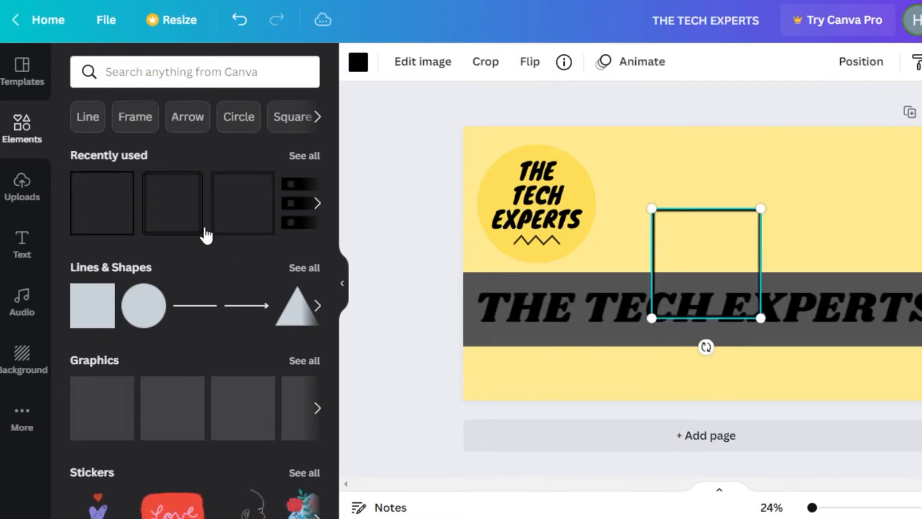
{"action": "left_click", "coordinate": [163, 207]}
{"action": "left_click", "coordinate": [725, 289]}
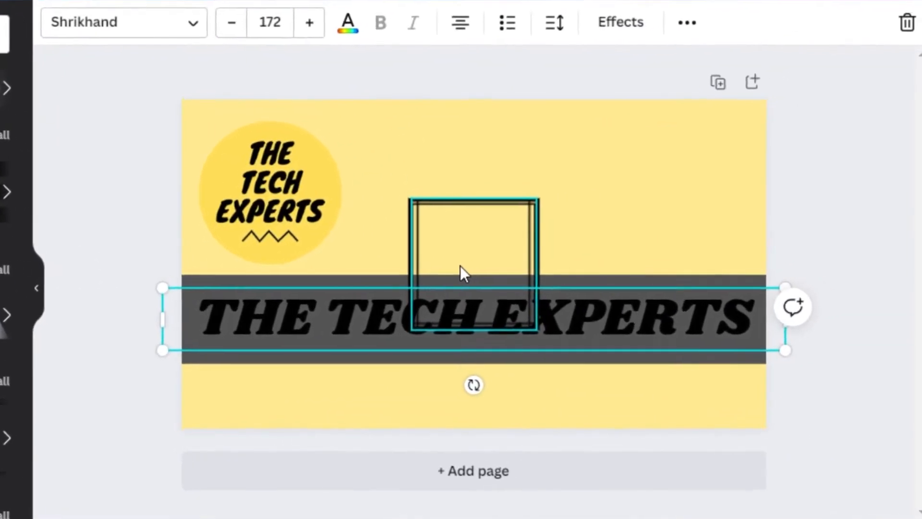
{"action": "left_click_drag", "start_coordinate": [460, 273], "coordinate": [388, 154]}
{"action": "left_click", "coordinate": [474, 290]}
{"action": "left_click_drag", "start_coordinate": [501, 229], "coordinate": [525, 122]}
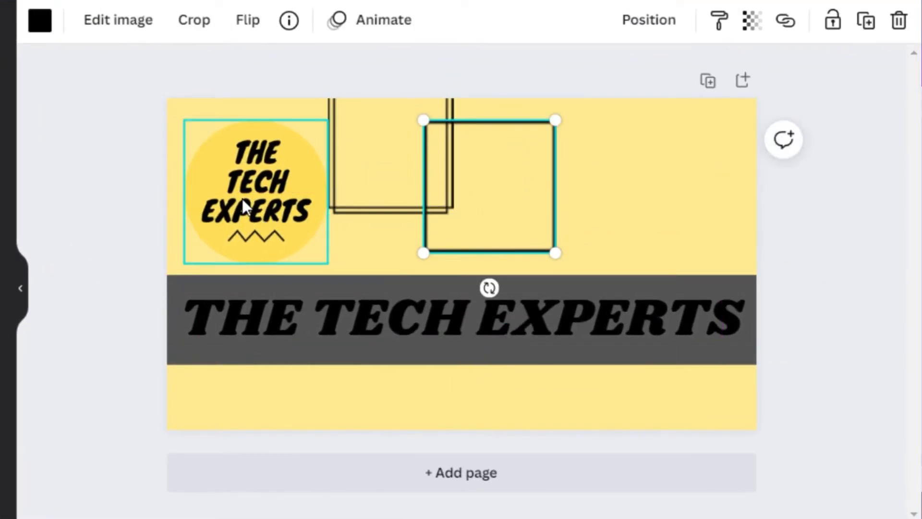
Step: Resize the circular logo to slightly smaller than before and reposition it in the page's upper-left corner
{"action": "left_click", "coordinate": [223, 163]}
{"action": "left_click_drag", "start_coordinate": [187, 120], "coordinate": [212, 146]}
{"action": "left_click_drag", "start_coordinate": [274, 219], "coordinate": [253, 186]}
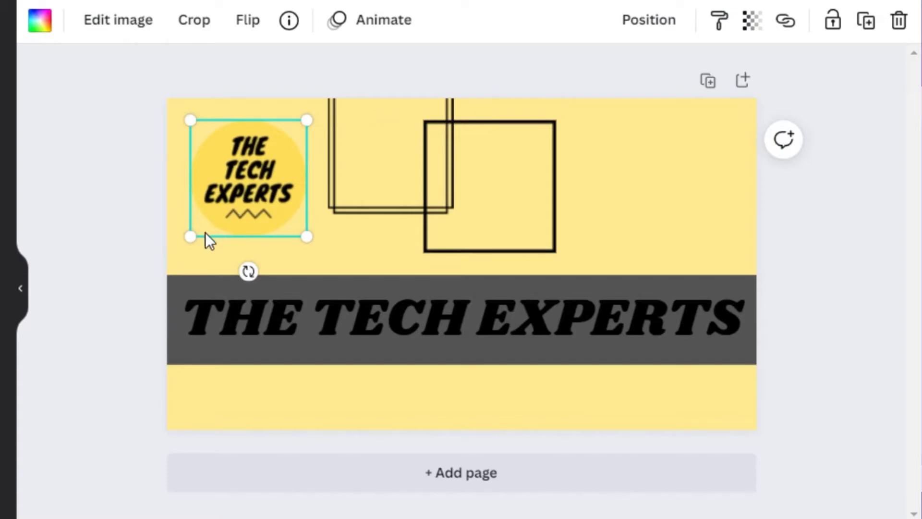
{"action": "left_click_drag", "start_coordinate": [193, 237], "coordinate": [167, 260]}
{"action": "left_click_drag", "start_coordinate": [248, 198], "coordinate": [259, 195]}
Step: Move both square outlines to the page's bottom edge, side by side and partly off the page
{"action": "left_click_drag", "start_coordinate": [500, 201], "coordinate": [336, 444]}
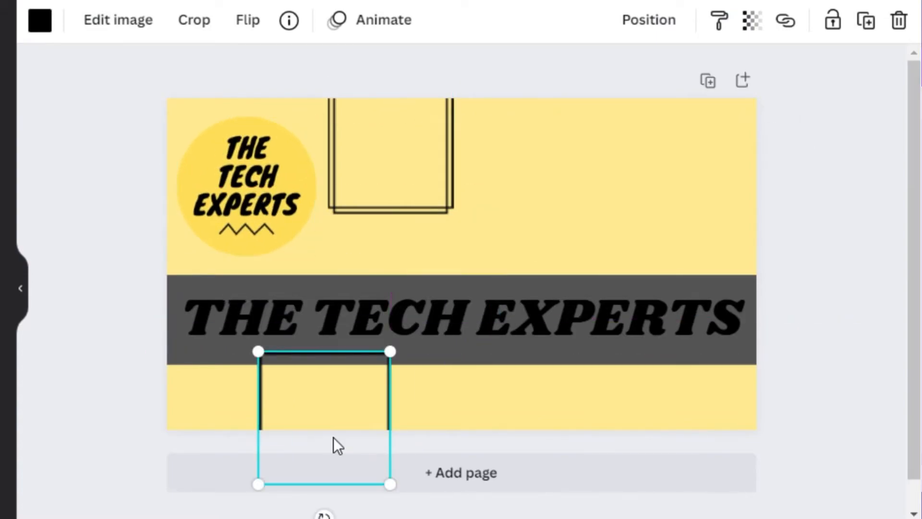
{"action": "left_click_drag", "start_coordinate": [432, 166], "coordinate": [514, 452]}
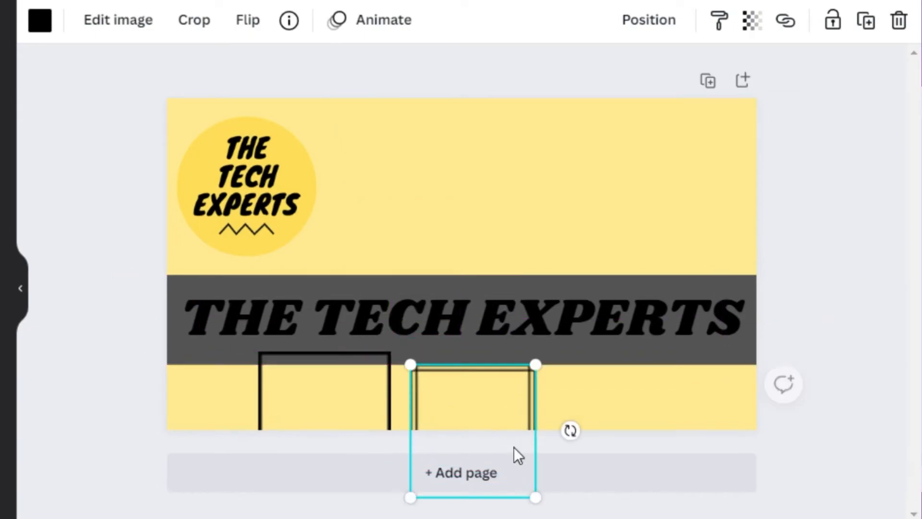
Step: Wrap the heading onto two lines, place it above the band beside the logo, and enlarge it to size 193
{"action": "left_click", "coordinate": [466, 335]}
{"action": "left_click_drag", "start_coordinate": [147, 325], "coordinate": [507, 211]}
{"action": "left_click_drag", "start_coordinate": [501, 177], "coordinate": [504, 200]}
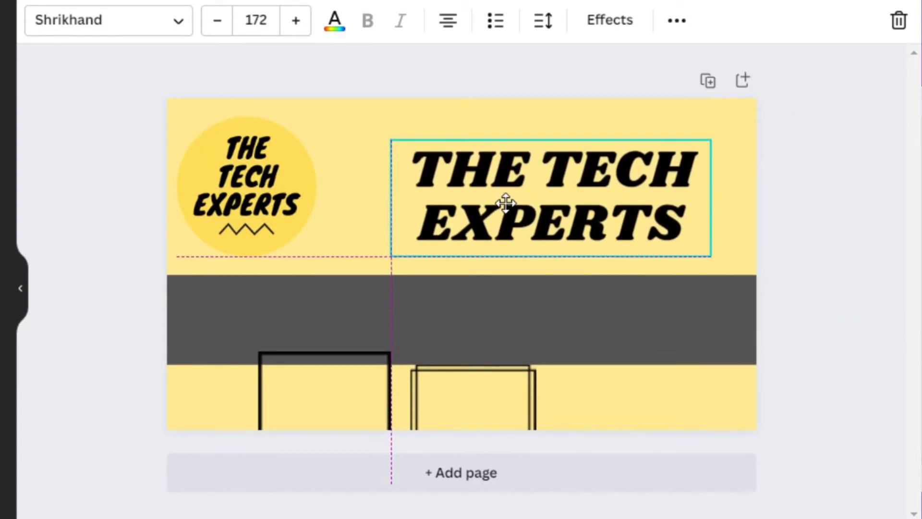
{"action": "left_click_drag", "start_coordinate": [392, 139], "coordinate": [349, 123]}
{"action": "left_click_drag", "start_coordinate": [494, 206], "coordinate": [518, 223]}
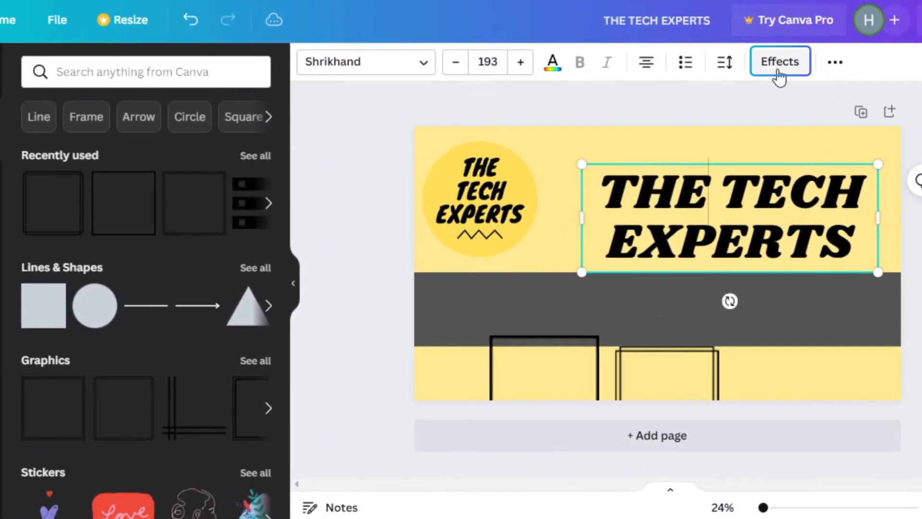
Step: Apply the Shadow text effect to the heading
{"action": "left_click", "coordinate": [779, 72]}
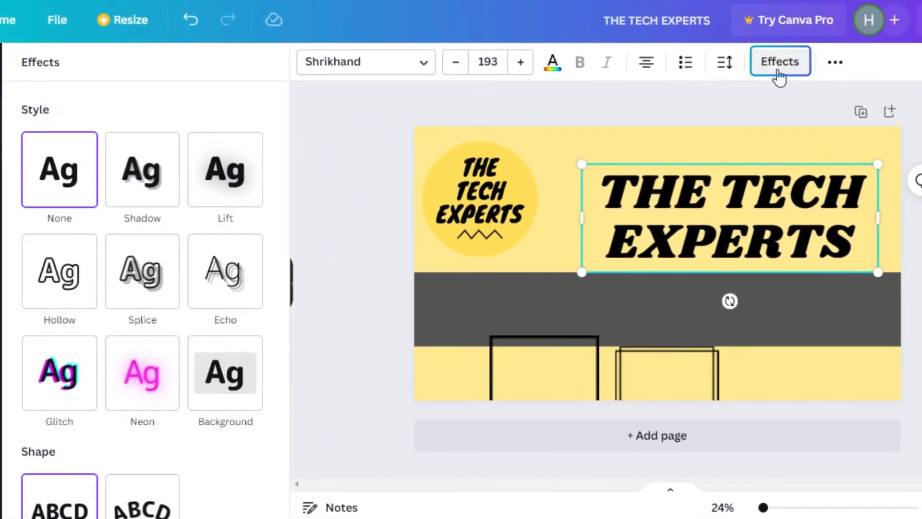
{"action": "left_click", "coordinate": [146, 197]}
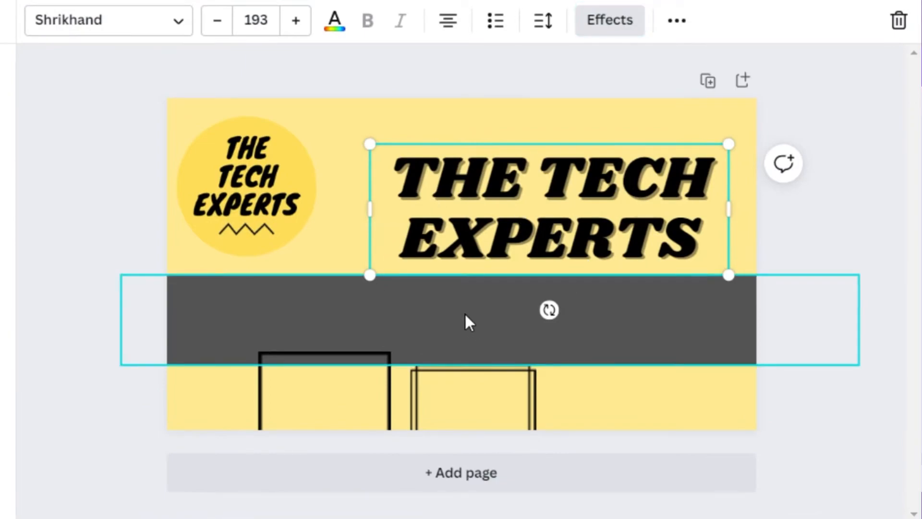
Step: Reshape the dark band into a rectangle of about 1,635 × 697 px and centre it behind the heading
{"action": "left_click", "coordinate": [466, 315]}
{"action": "left_click_drag", "start_coordinate": [107, 311], "coordinate": [298, 311]}
{"action": "left_click_drag", "start_coordinate": [493, 281], "coordinate": [496, 183]}
{"action": "left_click_drag", "start_coordinate": [307, 198], "coordinate": [354, 195]}
{"action": "left_click_drag", "start_coordinate": [541, 231], "coordinate": [542, 303]}
{"action": "left_click_drag", "start_coordinate": [862, 222], "coordinate": [722, 222]}
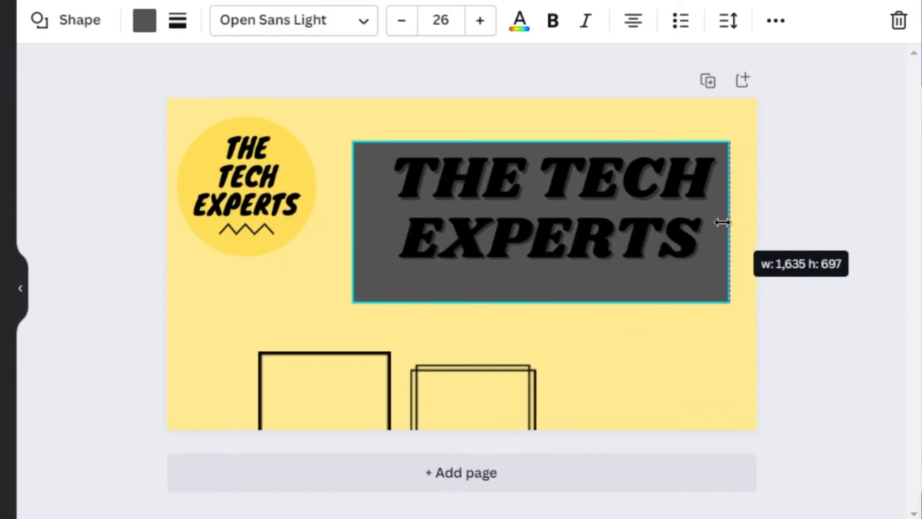
{"action": "left_click", "coordinate": [407, 150]}
{"action": "left_click", "coordinate": [406, 142]}
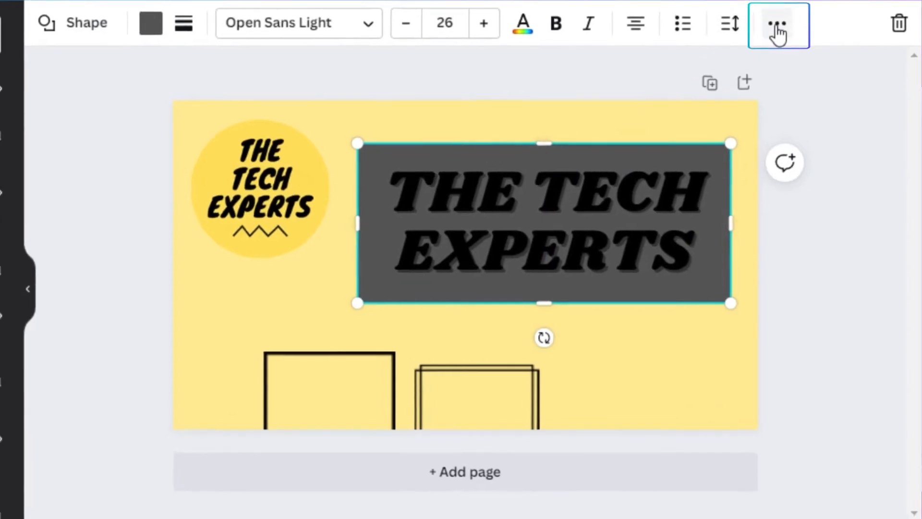
Step: Set the transparency of the dark rectangle behind the heading to 14
{"action": "left_click", "coordinate": [776, 22]}
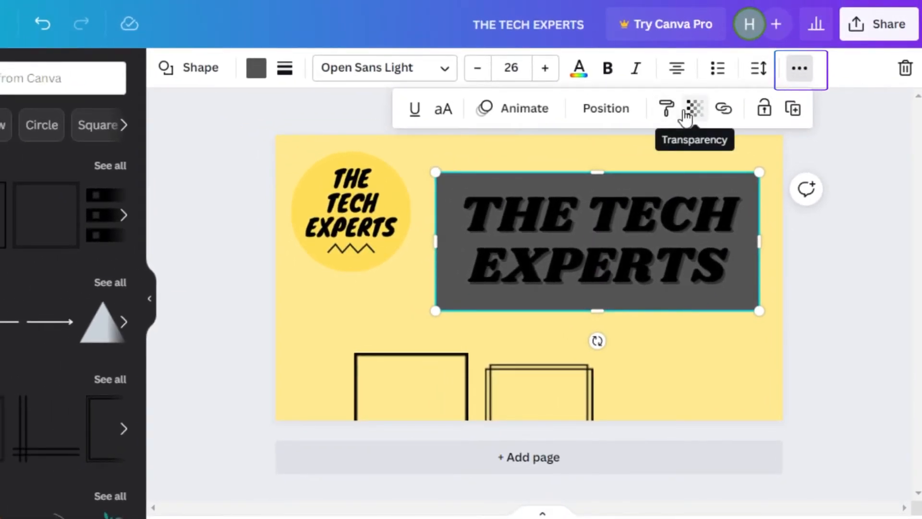
{"action": "left_click", "coordinate": [686, 115]}
{"action": "left_click_drag", "start_coordinate": [693, 174], "coordinate": [552, 178]}
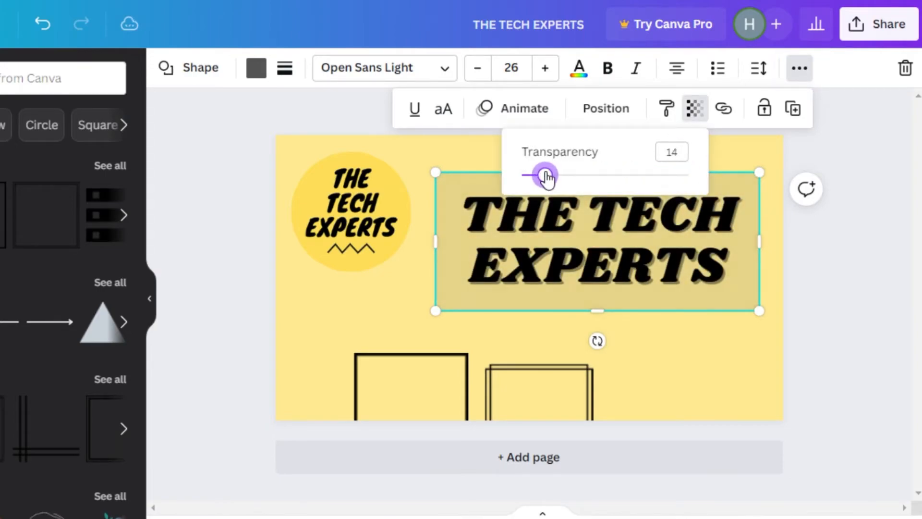
{"action": "left_click", "coordinate": [706, 398]}
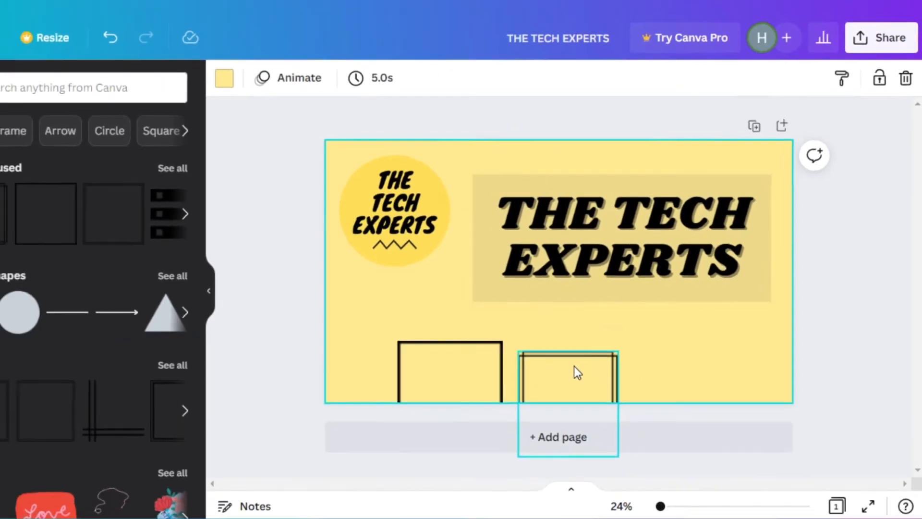
Step: Shrink both square outlines and move them below the heading near the page's lower-right corner
{"action": "left_click_drag", "start_coordinate": [514, 397], "coordinate": [485, 268]}
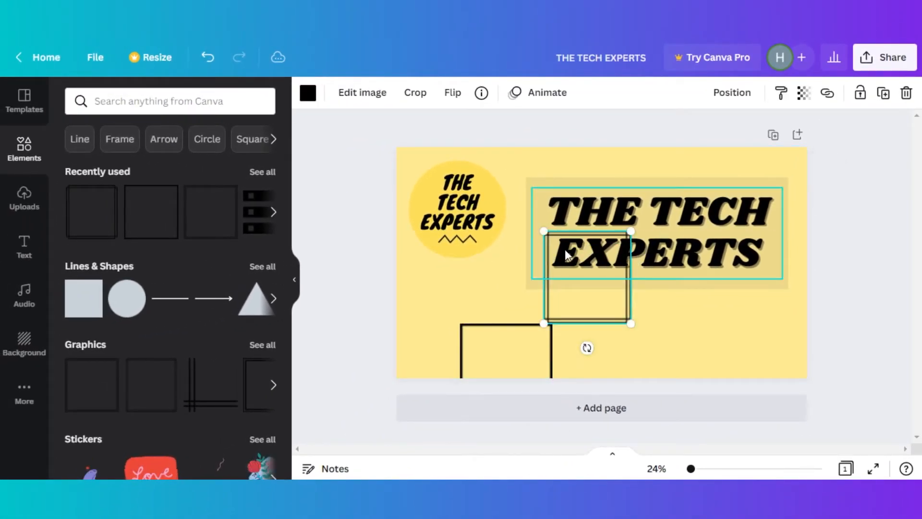
{"action": "left_click_drag", "start_coordinate": [544, 231], "coordinate": [562, 246]}
{"action": "left_click_drag", "start_coordinate": [593, 291], "coordinate": [748, 334]}
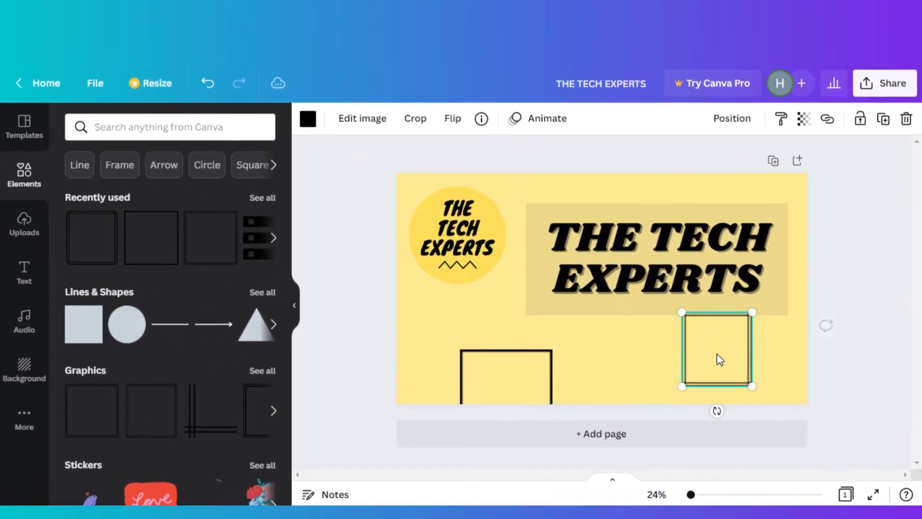
{"action": "left_click_drag", "start_coordinate": [543, 365], "coordinate": [787, 306]}
{"action": "left_click", "coordinate": [696, 360]}
{"action": "left_click_drag", "start_coordinate": [686, 327], "coordinate": [749, 365]}
Step: Overlap the two square outlines at the rectangle's lower-right corner and shift the rectangle and heading slightly up and left
{"action": "left_click", "coordinate": [776, 340]}
{"action": "left_click_drag", "start_coordinate": [768, 334], "coordinate": [762, 336]}
{"action": "left_click_drag", "start_coordinate": [568, 222], "coordinate": [562, 207]}
{"action": "left_click_drag", "start_coordinate": [626, 253], "coordinate": [619, 243]}
{"action": "left_click_drag", "start_coordinate": [773, 339], "coordinate": [764, 333]}
{"action": "left_click_drag", "start_coordinate": [735, 392], "coordinate": [729, 370]}
{"action": "left_click", "coordinate": [362, 309]}
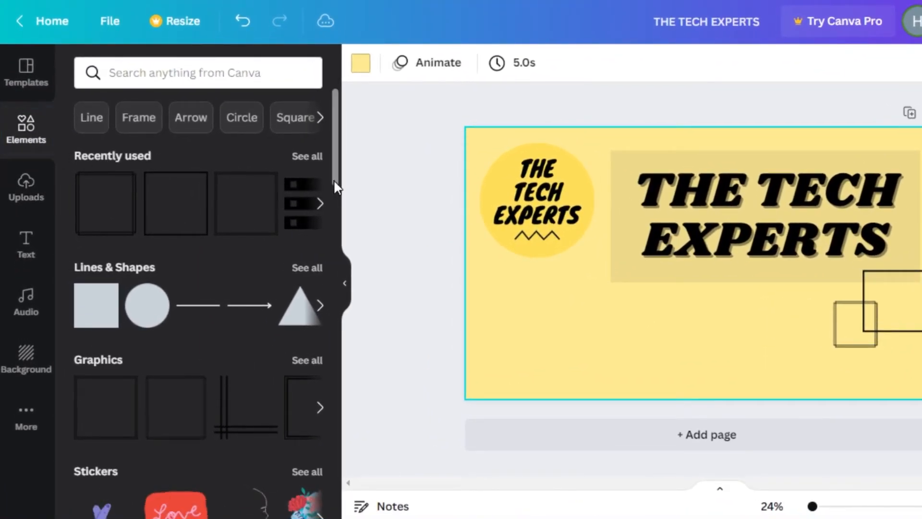
Step: Add the black circuit-chip graphic from the recently used elements and place it in the page's lower-left corner
{"action": "left_click", "coordinate": [306, 157]}
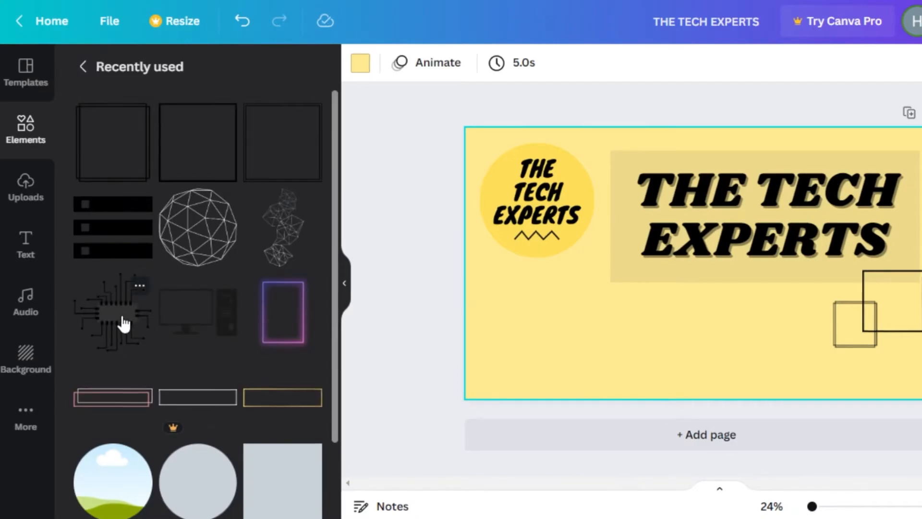
{"action": "left_click", "coordinate": [124, 324]}
{"action": "left_click", "coordinate": [507, 293]}
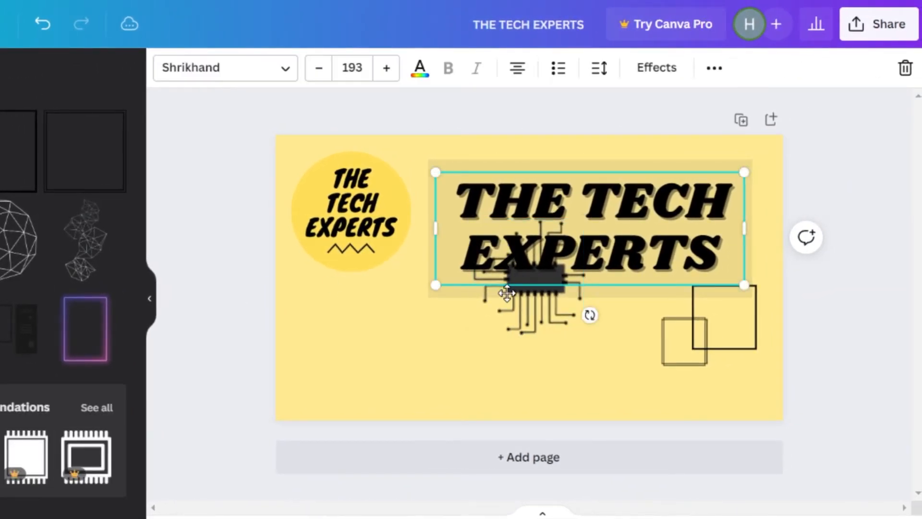
{"action": "mouse_move", "coordinate": [518, 263]}
{"action": "left_mouse_down"}
{"action": "mouse_move", "coordinate": [480, 331]}
{"action": "mouse_move", "coordinate": [520, 250]}
{"action": "mouse_move", "coordinate": [520, 260]}
{"action": "left_mouse_up"}
{"action": "left_click_drag", "start_coordinate": [543, 319], "coordinate": [349, 403]}
{"action": "left_click_drag", "start_coordinate": [281, 298], "coordinate": [294, 315]}
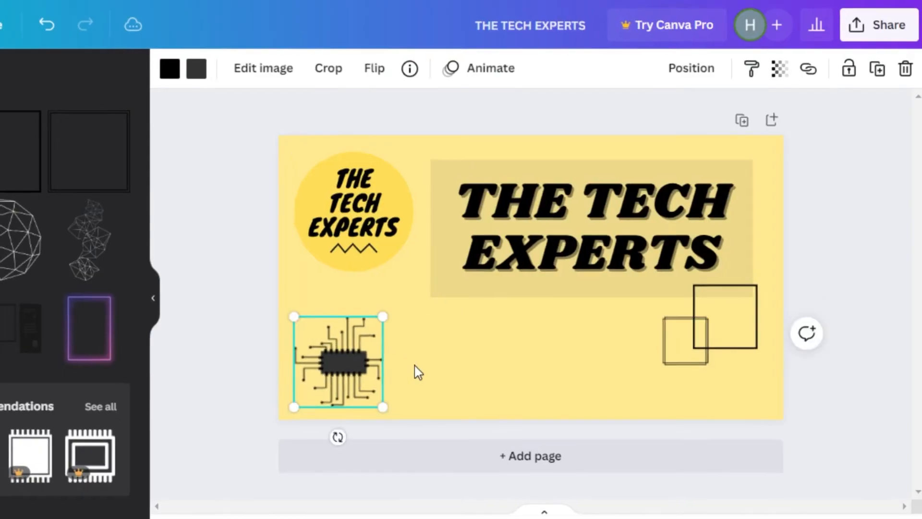
{"action": "left_click_drag", "start_coordinate": [320, 355], "coordinate": [325, 357]}
{"action": "left_click_drag", "start_coordinate": [437, 328], "coordinate": [468, 332]}
{"action": "left_click", "coordinate": [517, 332]}
{"action": "left_click", "coordinate": [548, 316]}
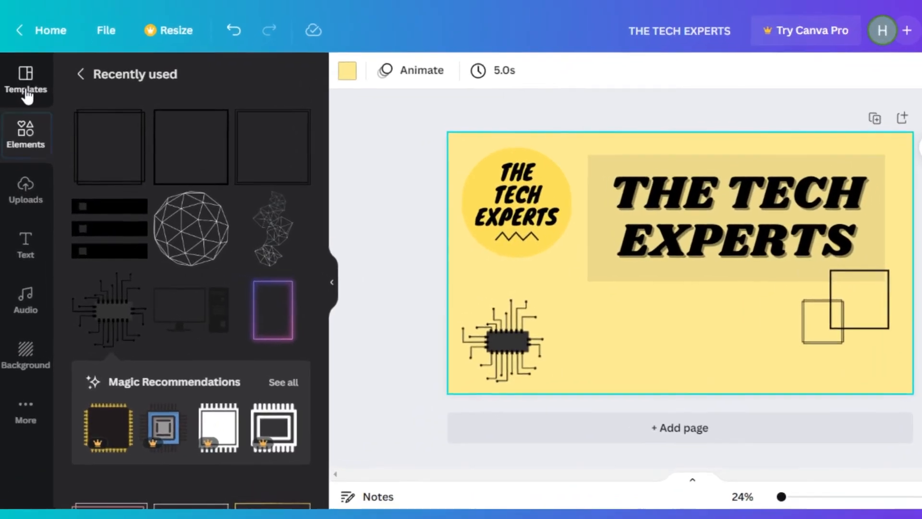
Step: Search the elements for "like and subscribe", add the black thumbs-up graphic, and shrink it near the page's bottom edge
{"action": "left_click", "coordinate": [25, 145]}
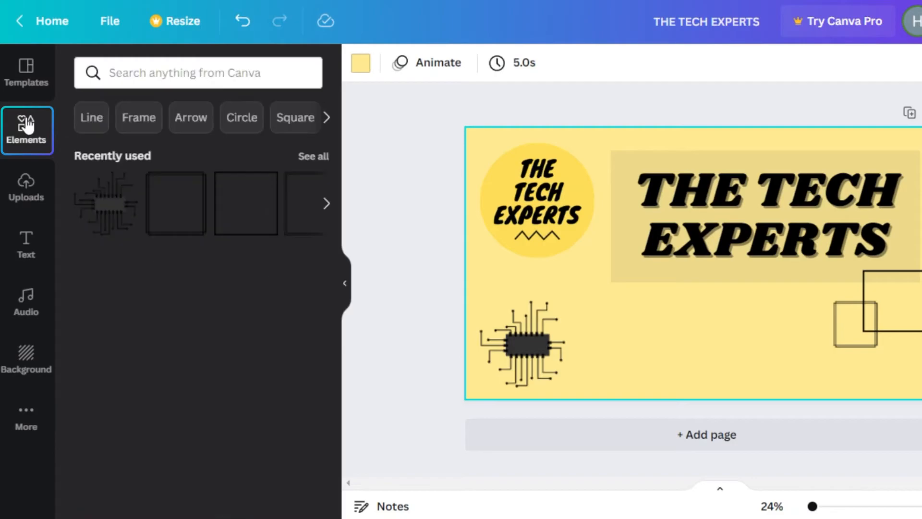
{"action": "left_click", "coordinate": [211, 74]}
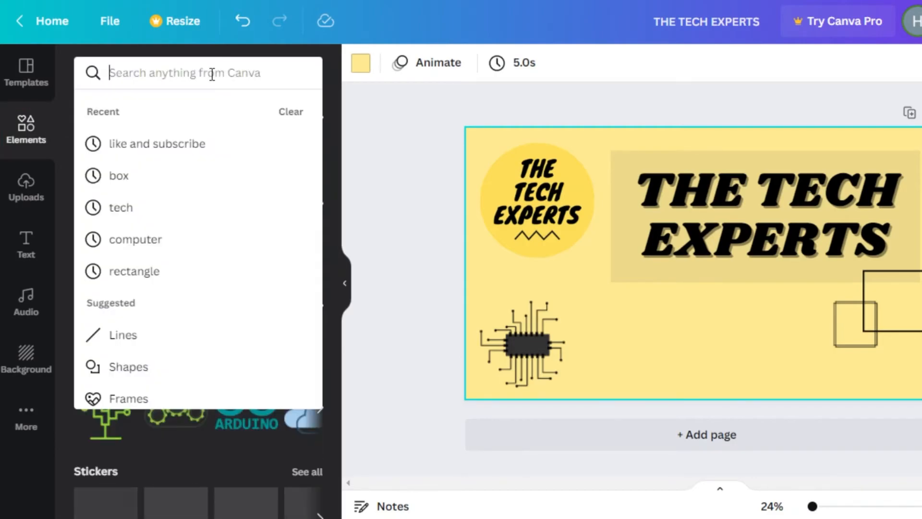
{"action": "left_click", "coordinate": [177, 143]}
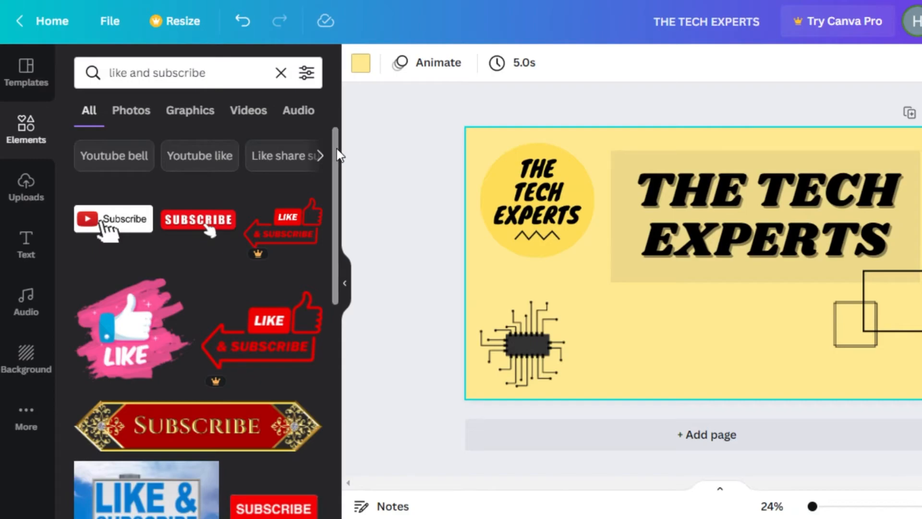
{"action": "left_click_drag", "start_coordinate": [336, 155], "coordinate": [330, 360]}
{"action": "left_click_drag", "start_coordinate": [335, 258], "coordinate": [336, 283]}
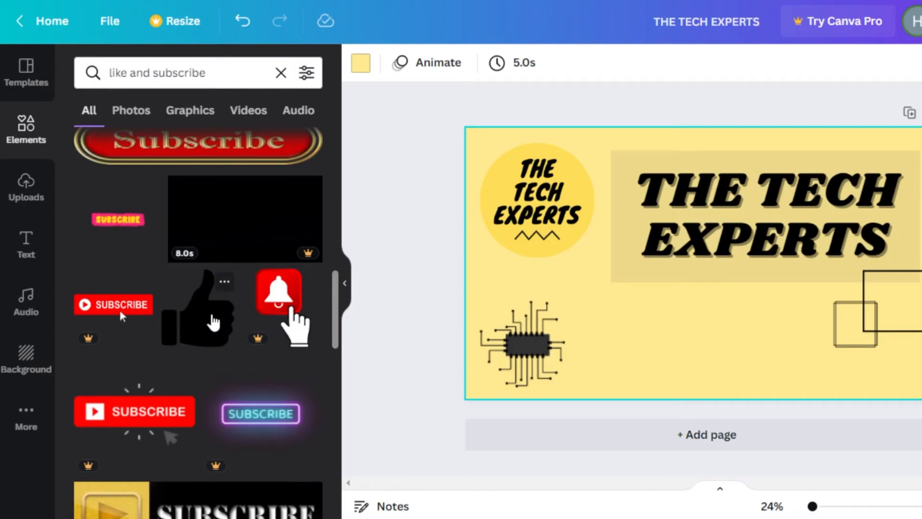
{"action": "left_click", "coordinate": [213, 322]}
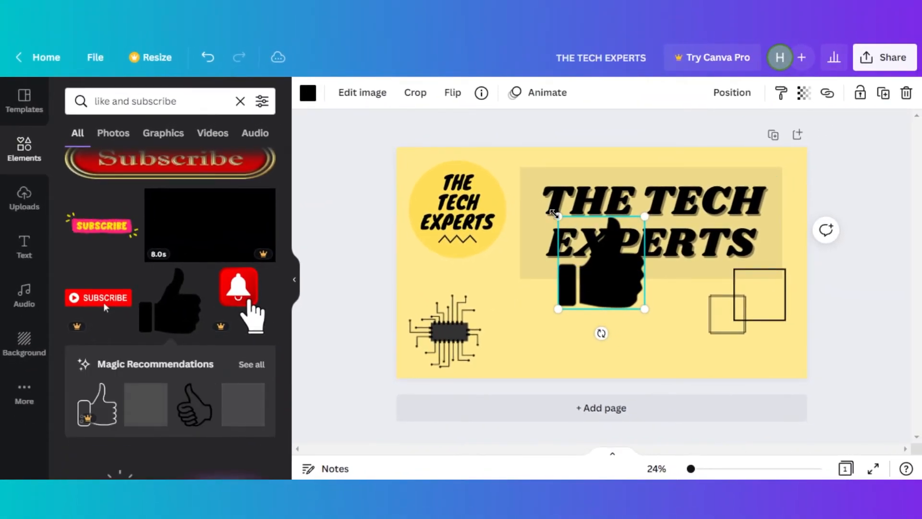
{"action": "left_click_drag", "start_coordinate": [554, 213], "coordinate": [547, 347]}
{"action": "left_click_drag", "start_coordinate": [728, 315], "coordinate": [666, 345]}
Step: Extend the translucent rectangle downward, recentre the heading in it, and enlarge the bigger square outline overlapping its lower-right corner
{"action": "left_click", "coordinate": [694, 214]}
{"action": "left_click", "coordinate": [658, 93]}
{"action": "left_click", "coordinate": [665, 228]}
{"action": "left_click_drag", "start_coordinate": [682, 217], "coordinate": [665, 296]}
{"action": "left_click_drag", "start_coordinate": [615, 314], "coordinate": [653, 250]}
{"action": "left_click_drag", "start_coordinate": [760, 295], "coordinate": [768, 324]}
{"action": "left_click_drag", "start_coordinate": [741, 299], "coordinate": [722, 280]}
{"action": "left_click_drag", "start_coordinate": [665, 349], "coordinate": [716, 329]}
{"action": "left_click_drag", "start_coordinate": [549, 357], "coordinate": [547, 356]}
Step: Add a subheading reading "Subscribe" beside the thumbs-up graphic at the page's bottom
{"action": "left_click_drag", "start_coordinate": [287, 284], "coordinate": [286, 166]}
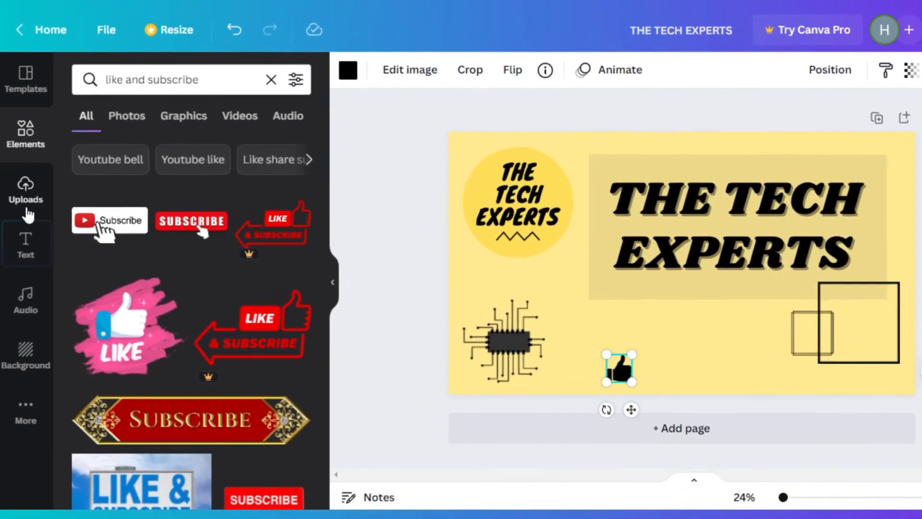
{"action": "left_click", "coordinate": [24, 248]}
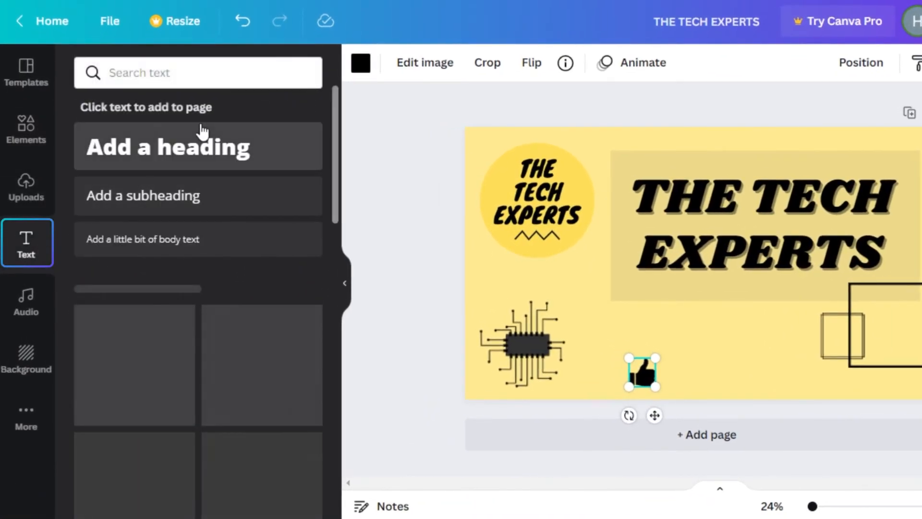
{"action": "left_click", "coordinate": [182, 195]}
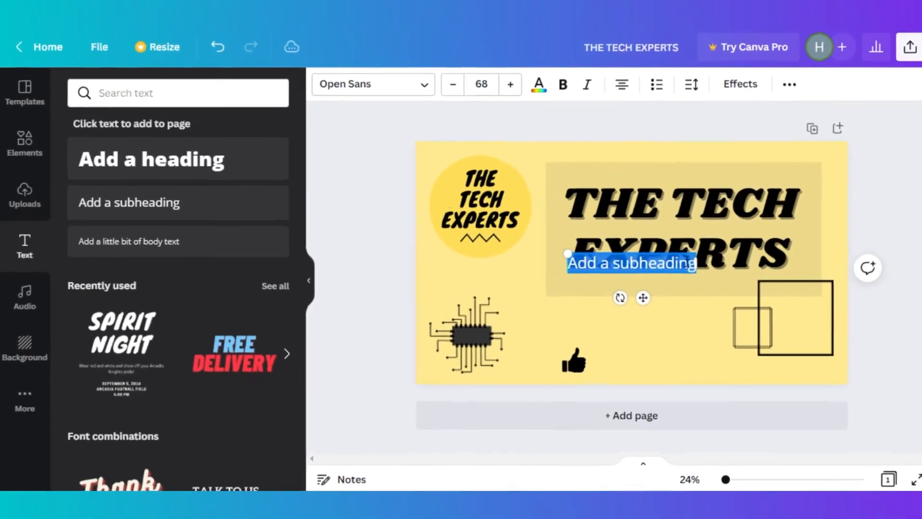
{"action": "left_click_drag", "start_coordinate": [671, 261], "coordinate": [669, 356]}
{"action": "type", "text": "Subscribe"}
Step: Add a rounded pill shape, widen it, and position it around the Subscribe text
{"action": "left_click", "coordinate": [24, 149]}
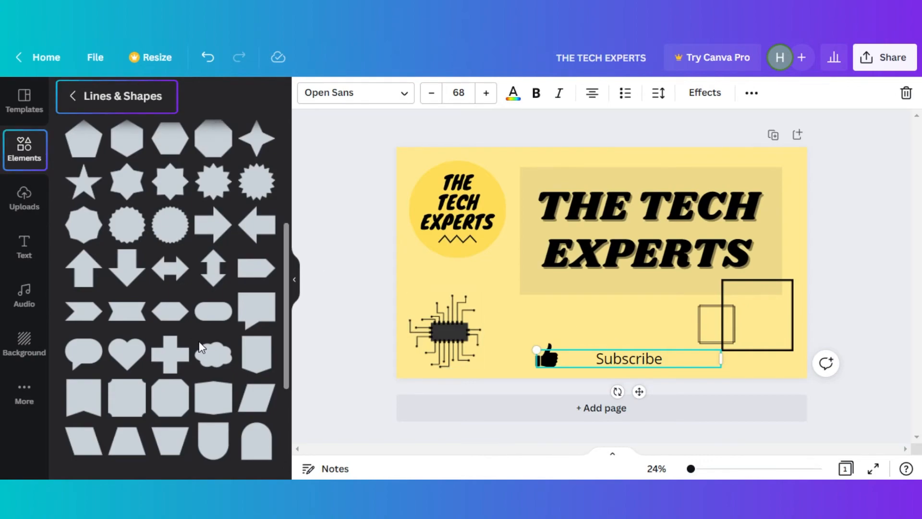
{"action": "left_click", "coordinate": [214, 311]}
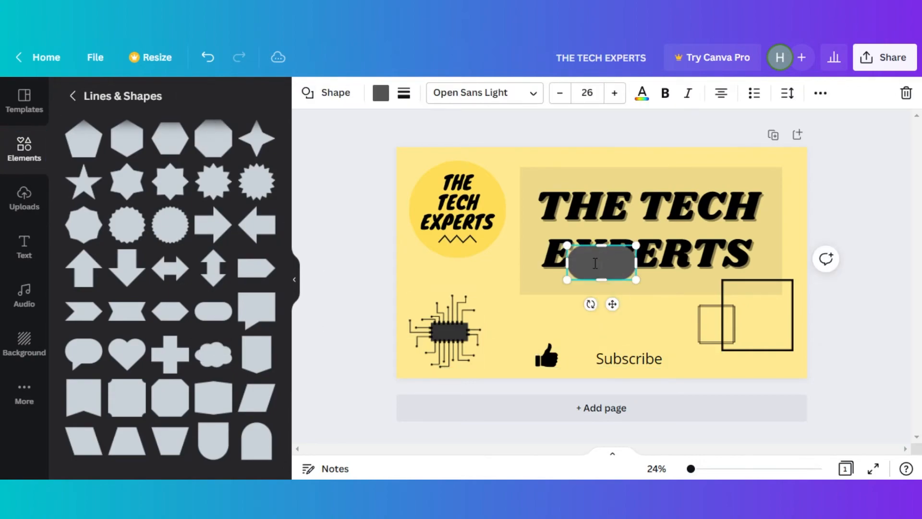
{"action": "left_click_drag", "start_coordinate": [567, 263], "coordinate": [529, 263]}
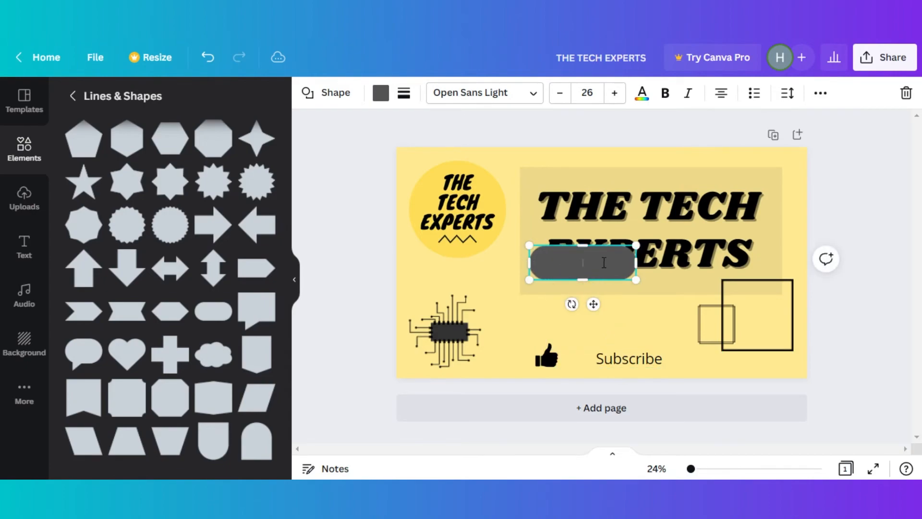
{"action": "left_click_drag", "start_coordinate": [593, 306], "coordinate": [639, 399]}
Step: Make the Subscribe text bold and colour it yellow
{"action": "left_click", "coordinate": [701, 358]}
{"action": "left_click", "coordinate": [515, 92]}
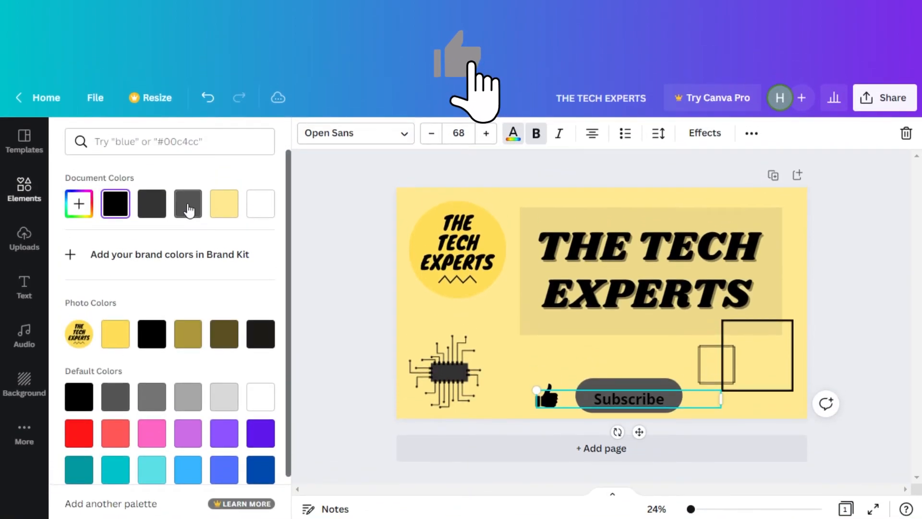
{"action": "left_click", "coordinate": [222, 211]}
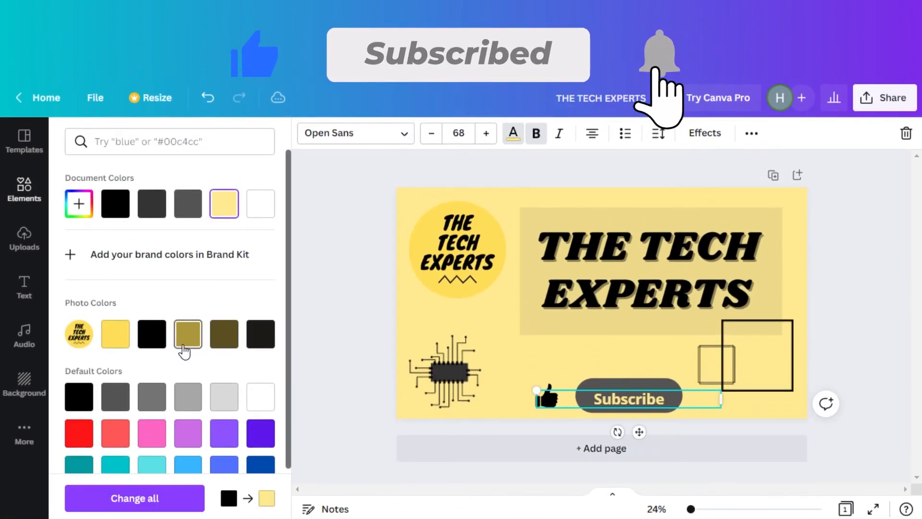
Step: Change the fill colour of the pill shape behind the Subscribe text to black
{"action": "left_click", "coordinate": [631, 405]}
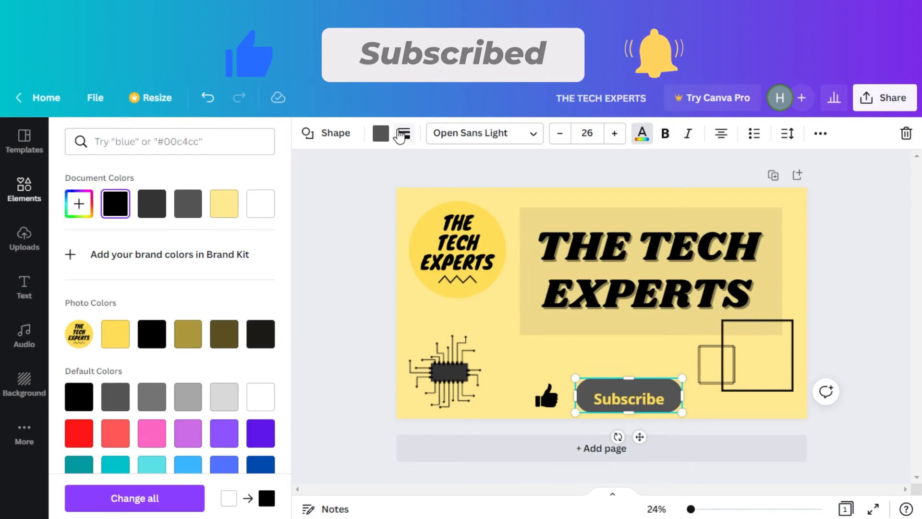
{"action": "left_click", "coordinate": [385, 136]}
{"action": "left_click", "coordinate": [153, 202]}
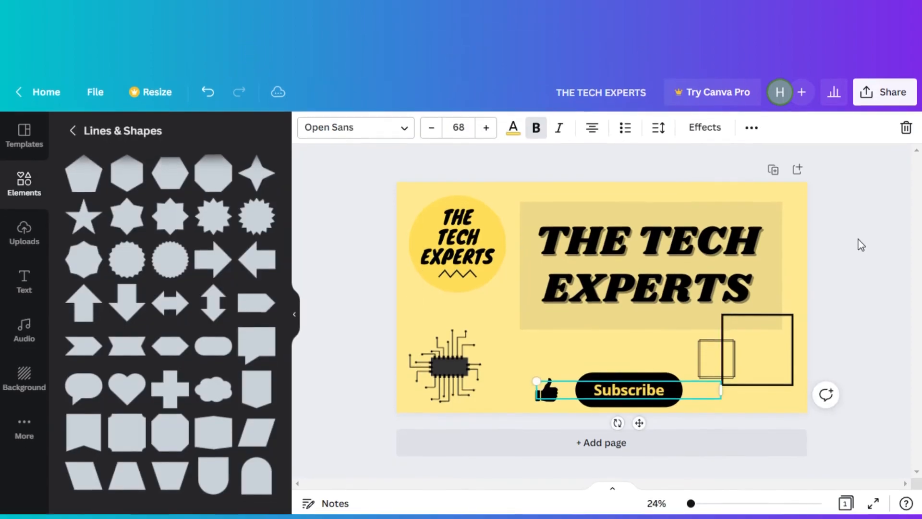
{"action": "left_click", "coordinate": [861, 245]}
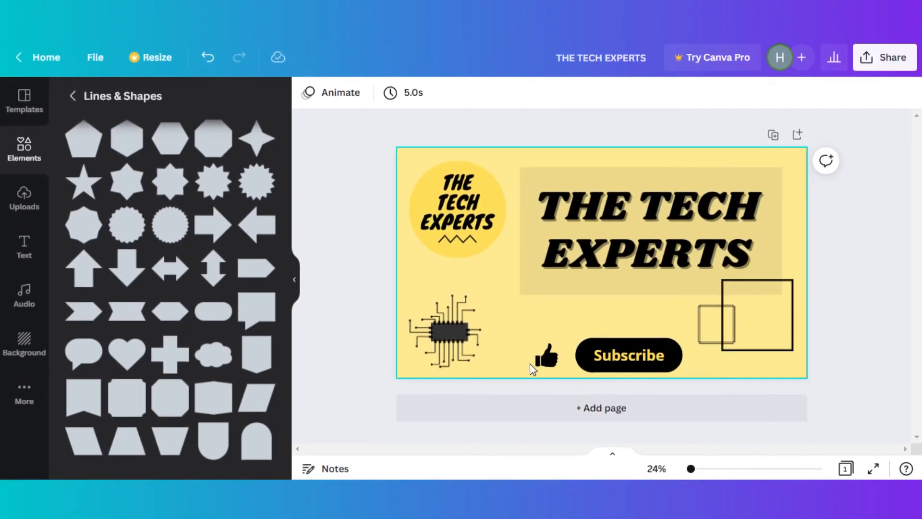
Step: Shrink the pill shape slightly, centre the Subscribe text in it, and move the thumbs-up graphic closer to it
{"action": "left_click", "coordinate": [547, 358]}
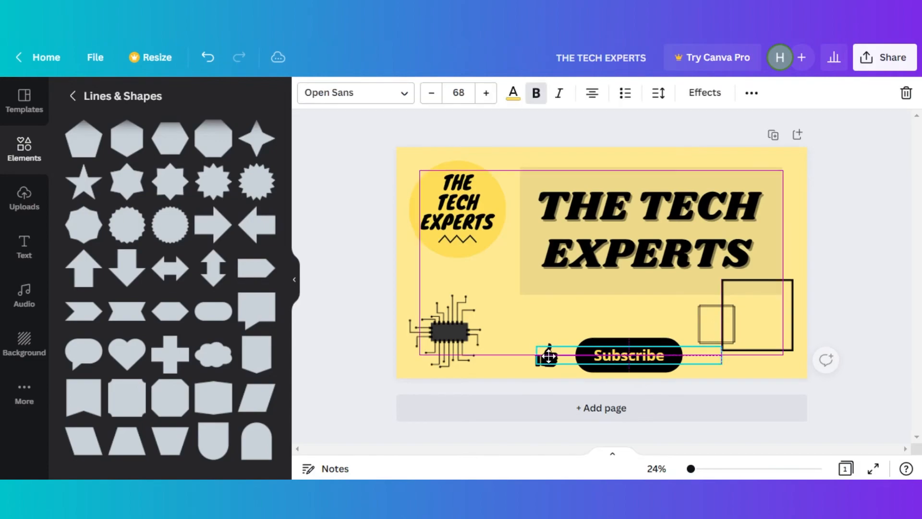
{"action": "left_click", "coordinate": [650, 341]}
{"action": "left_click_drag", "start_coordinate": [577, 339], "coordinate": [548, 350]}
{"action": "left_click", "coordinate": [604, 355]}
{"action": "left_click_drag", "start_coordinate": [638, 353], "coordinate": [637, 352]}
{"action": "left_click_drag", "start_coordinate": [547, 358], "coordinate": [562, 357]}
{"action": "left_click", "coordinate": [340, 310]}
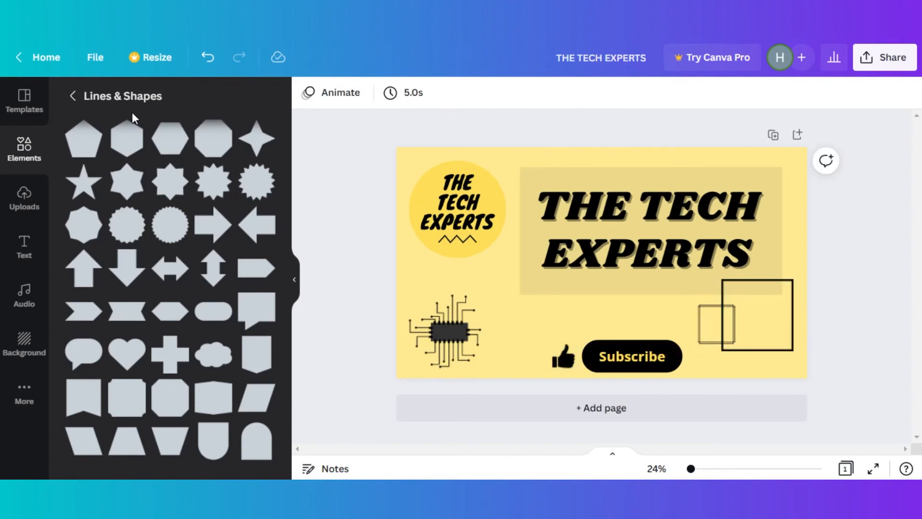
{"action": "left_click", "coordinate": [73, 98]}
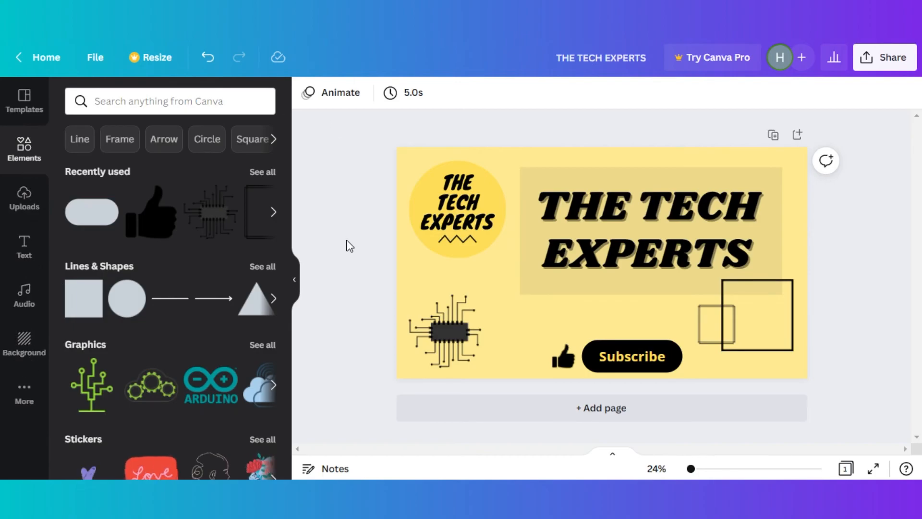
{"action": "mouse_move", "coordinate": [290, 157]}
{"action": "left_mouse_down"}
{"action": "mouse_move", "coordinate": [309, 323]}
{"action": "mouse_move", "coordinate": [294, 148]}
{"action": "left_mouse_up"}
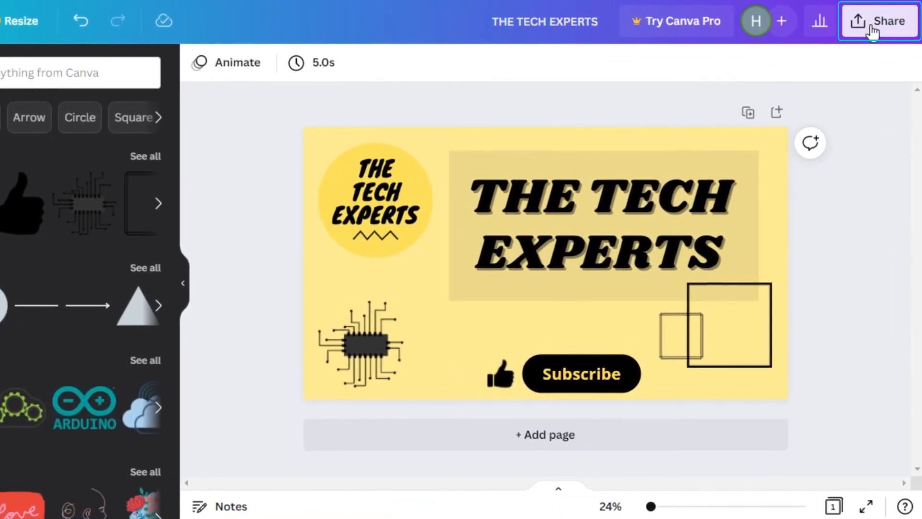
Step: Download the banner as a PNG at 2560 × 1440 px and dismiss the download notices
{"action": "left_click", "coordinate": [874, 33]}
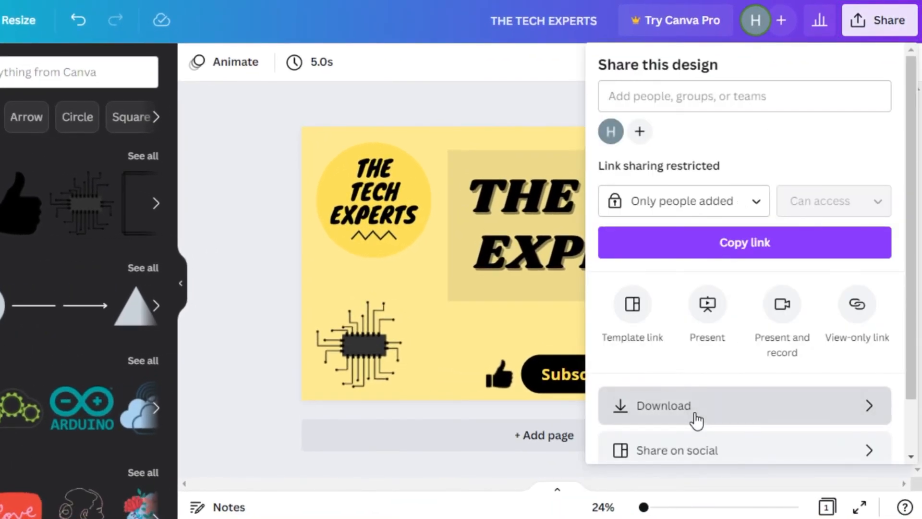
{"action": "left_click", "coordinate": [697, 421]}
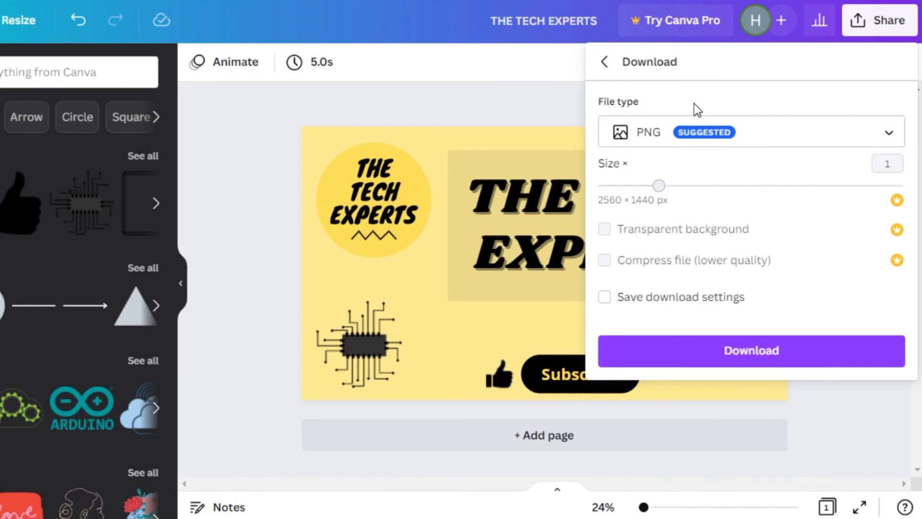
{"action": "left_click", "coordinate": [671, 346]}
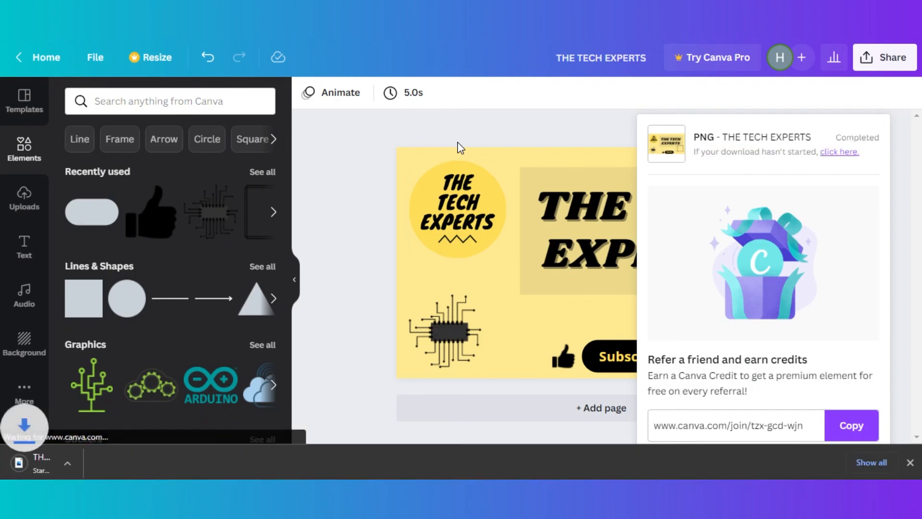
{"action": "left_click", "coordinate": [909, 462]}
{"action": "left_click", "coordinate": [546, 128]}
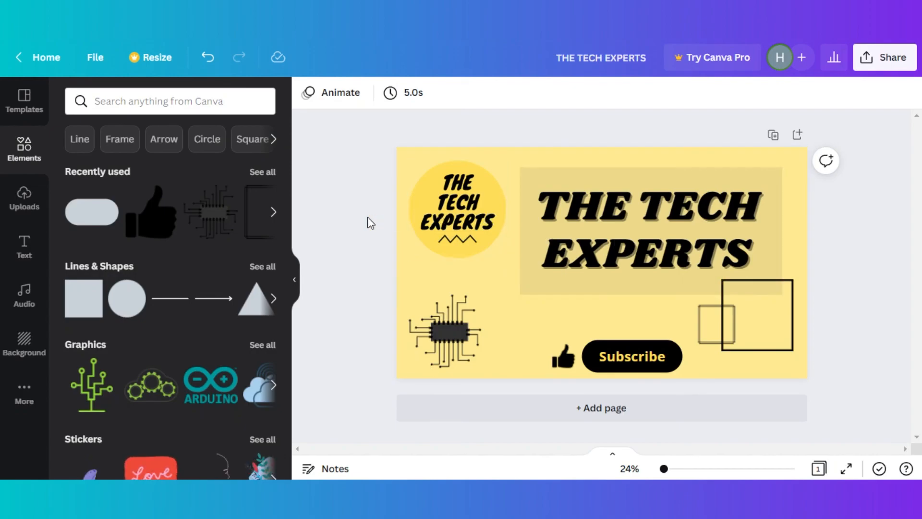
{"action": "scroll", "coordinate": [284, 159], "scroll_direction": "down", "scroll_amount": 5}
{"action": "scroll", "coordinate": [288, 139], "scroll_direction": "up", "scroll_amount": 5}
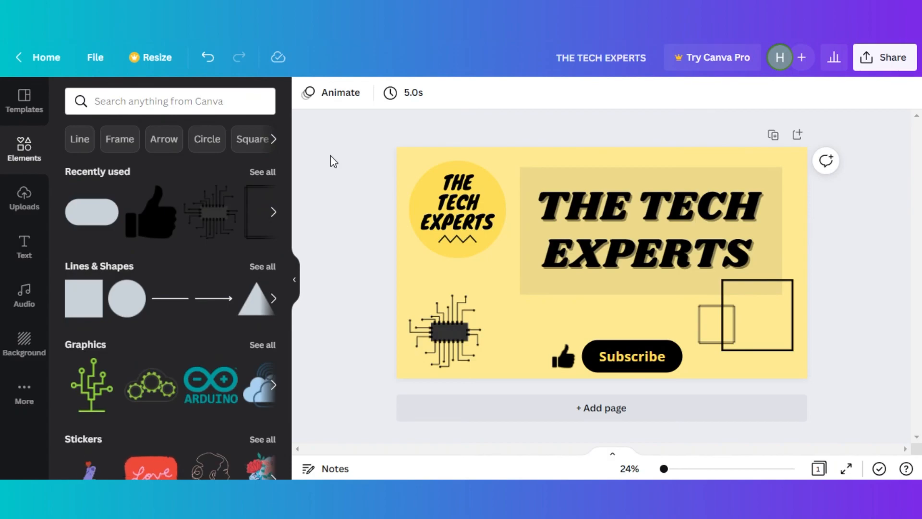